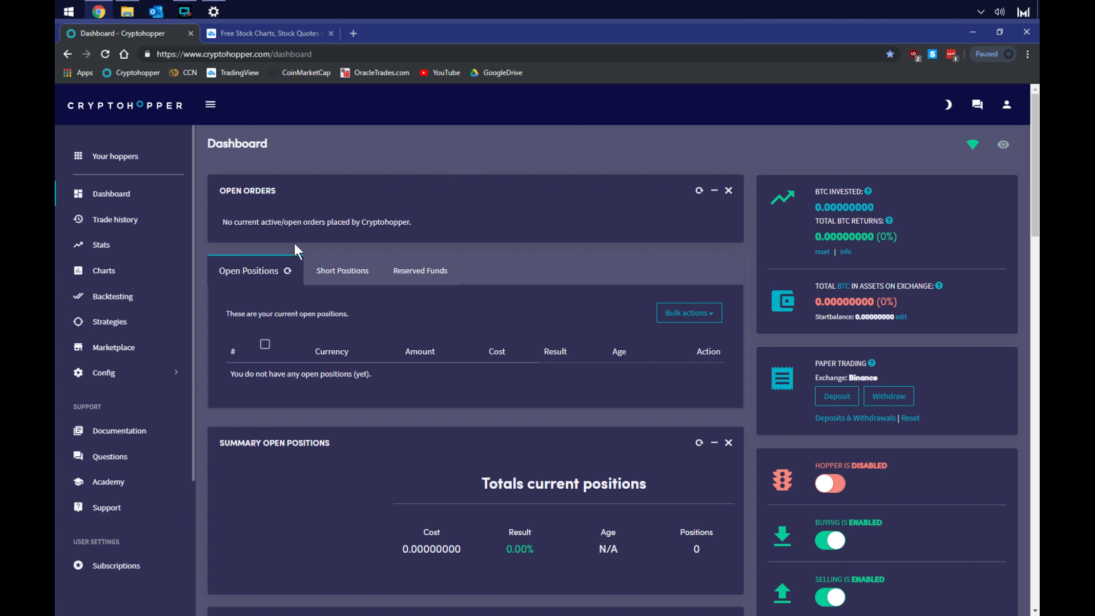
Open the hopper's base configuration and view its template actions
click(114, 377)
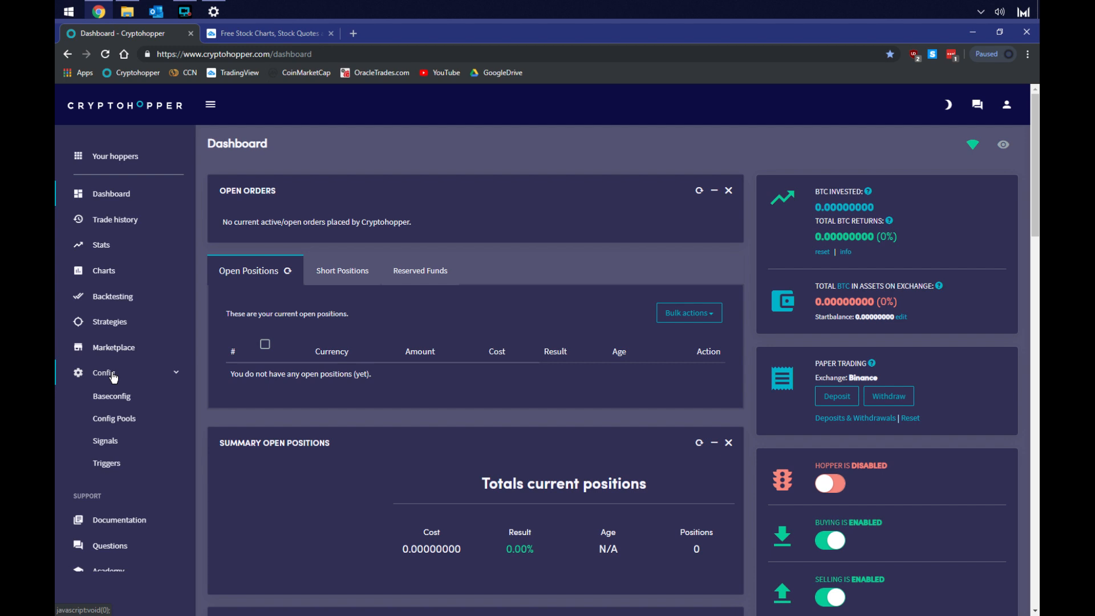
click(116, 401)
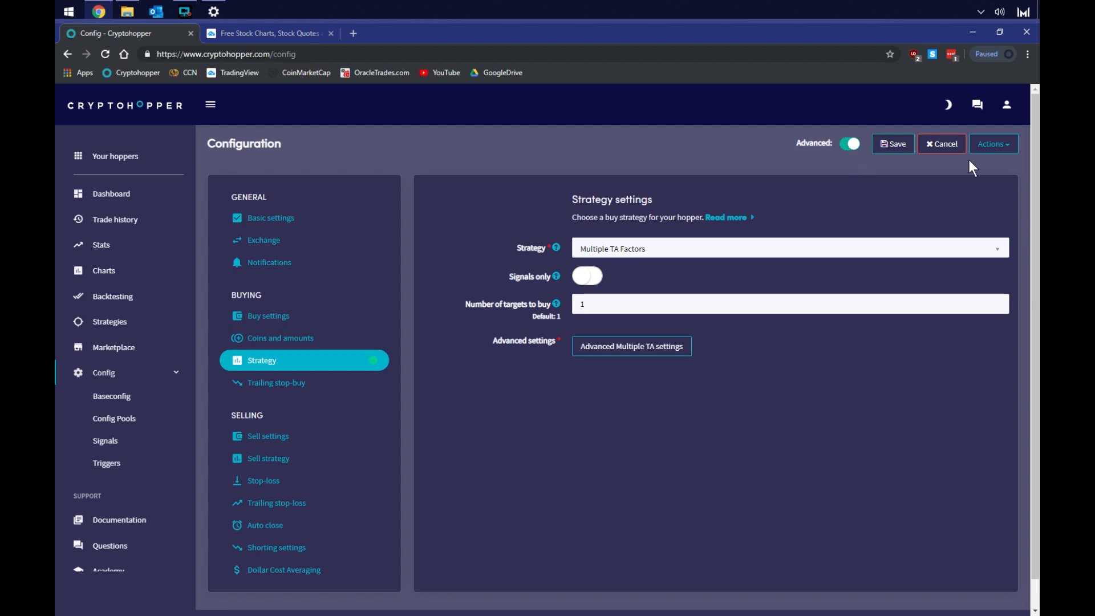
click(994, 145)
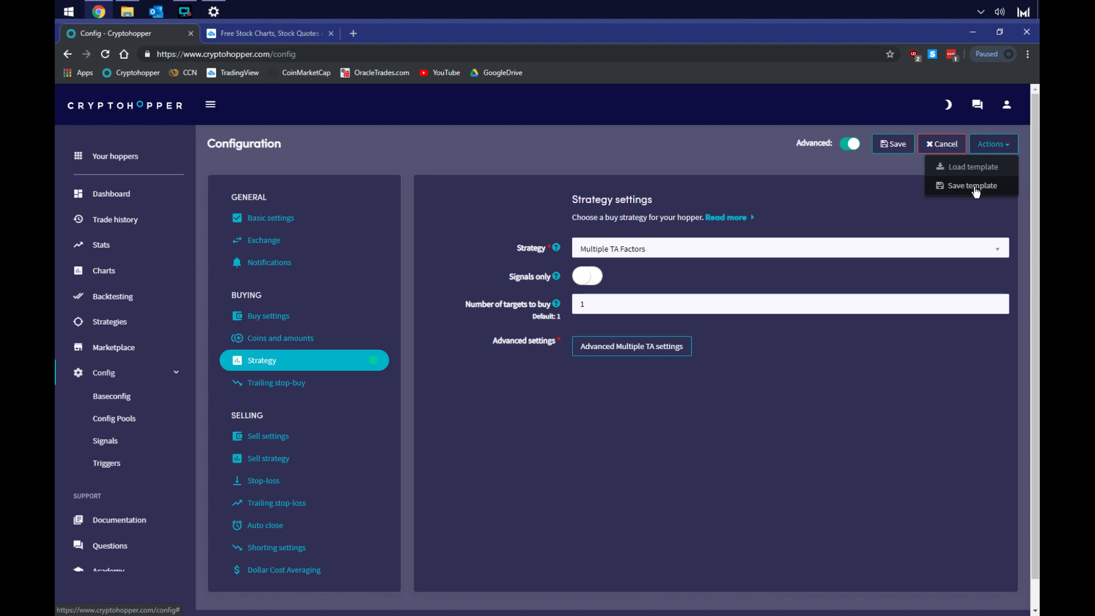
Rename the hopper as Tutorial in the basic settings
click(273, 222)
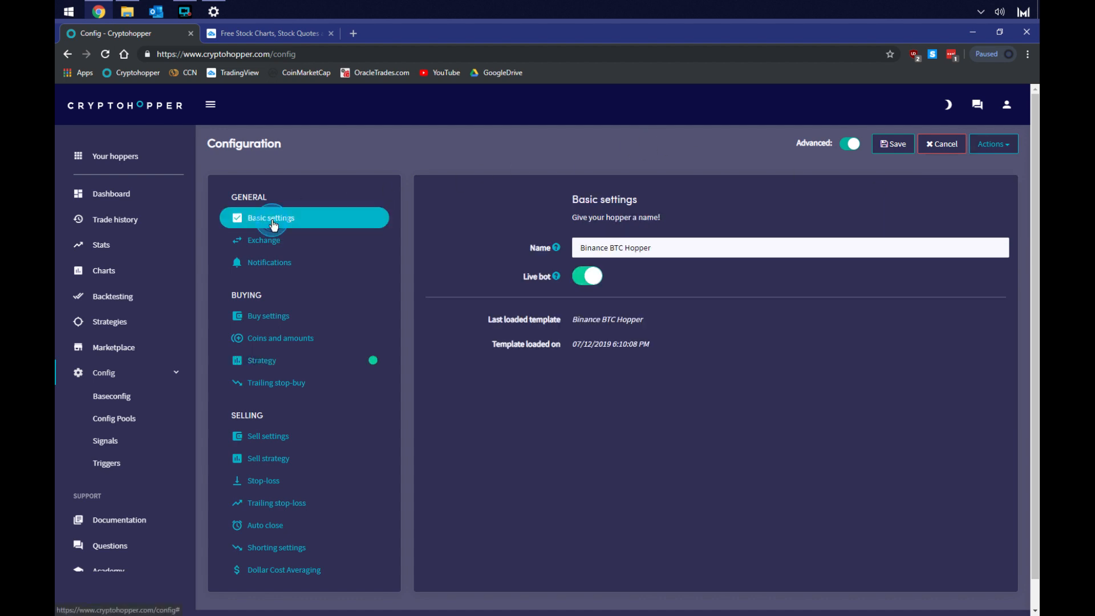
triple_click(668, 248)
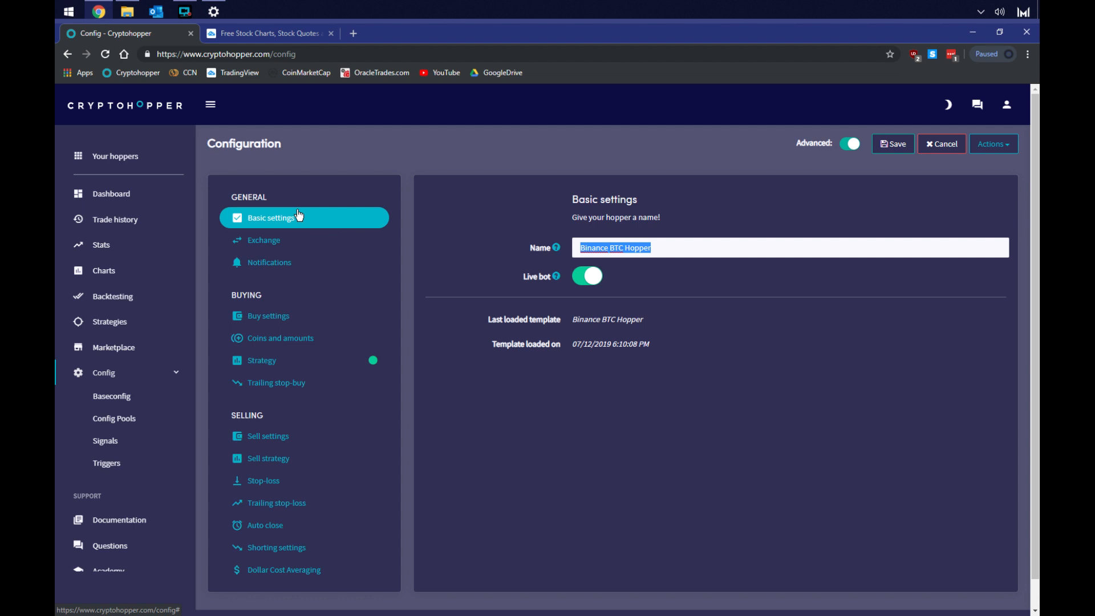
text(Tutoria)
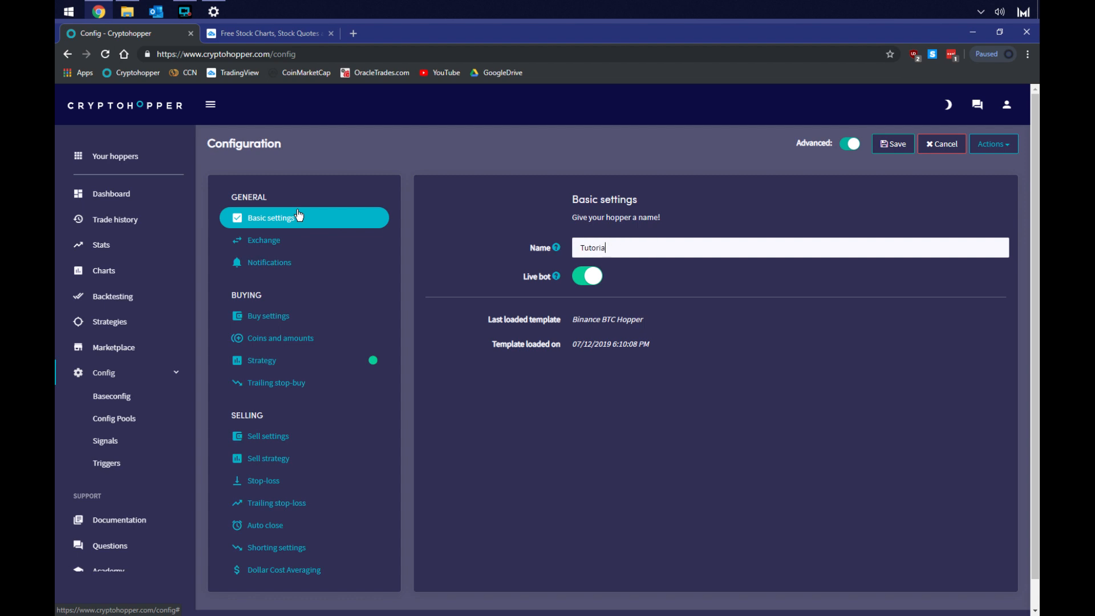
text(l)
click(589, 277)
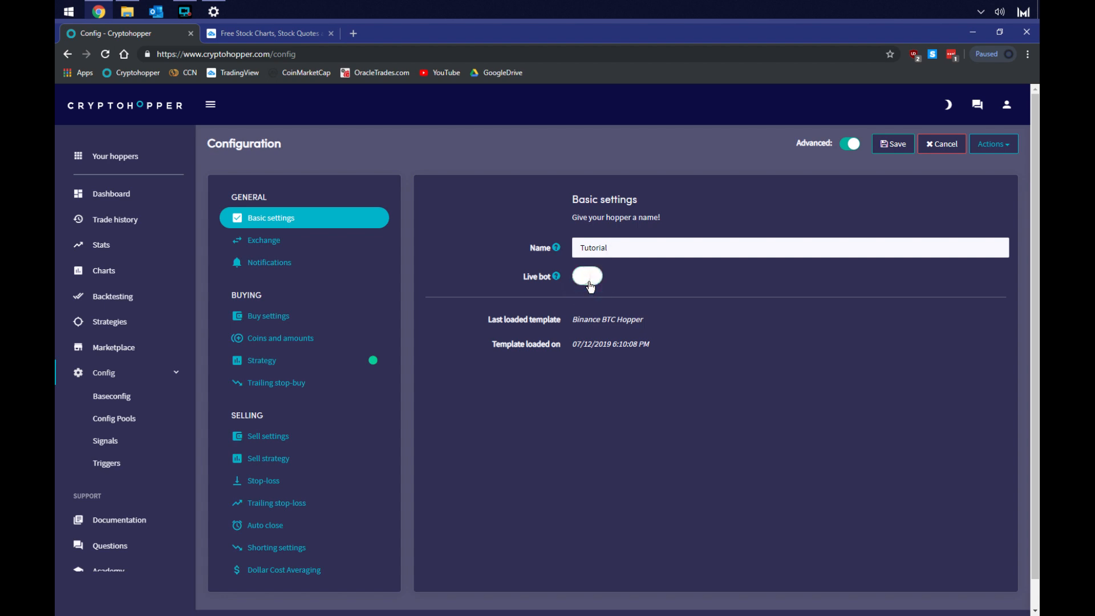
click(555, 277)
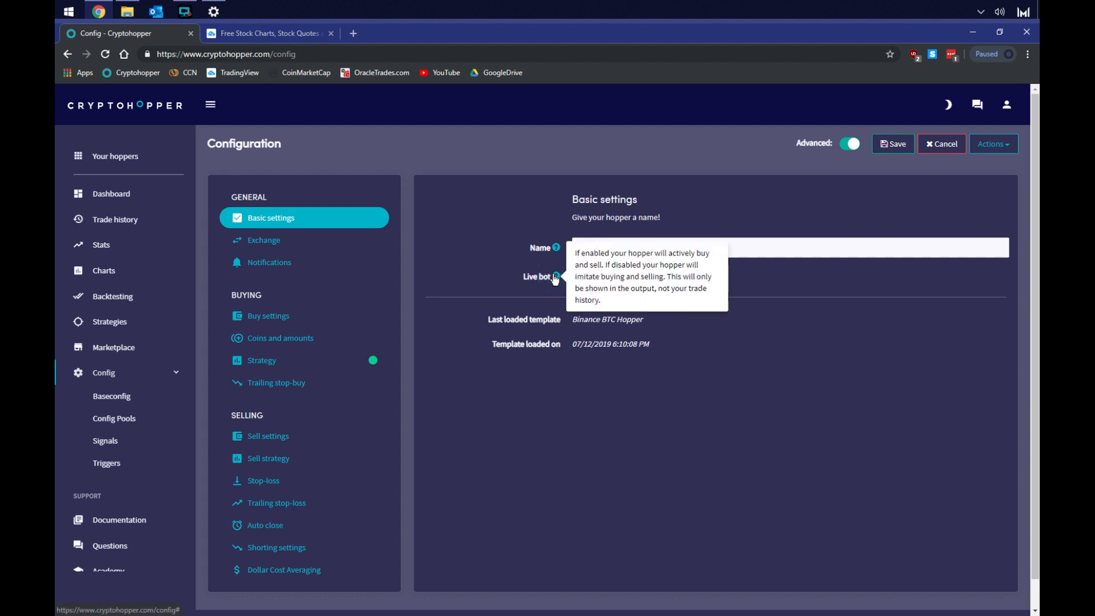
click(761, 271)
click(589, 278)
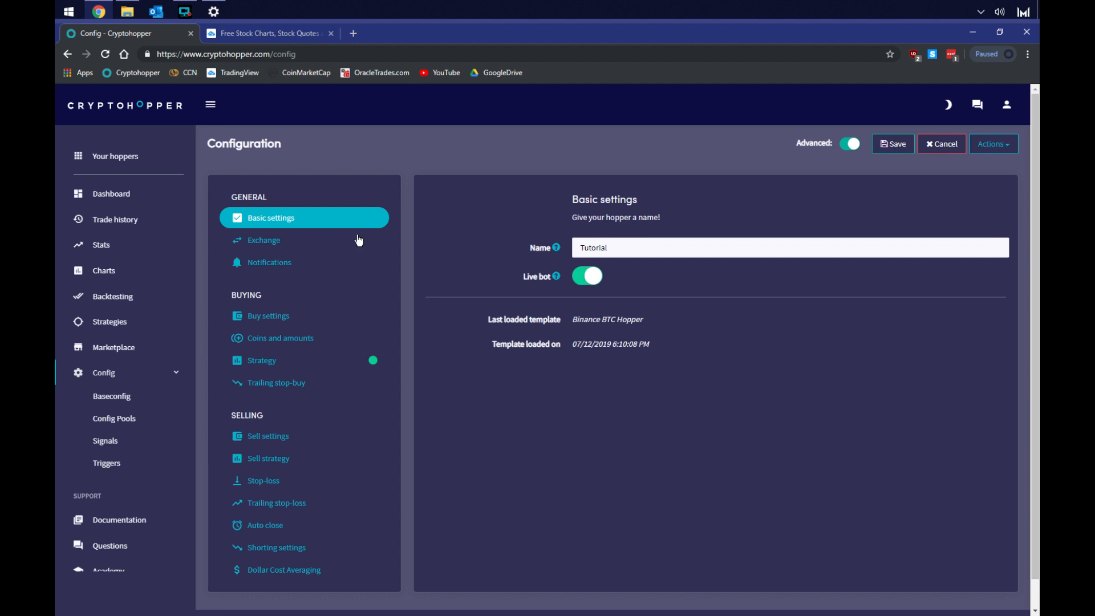
Review the exchange, notification and base currency settings of the hopper
click(281, 241)
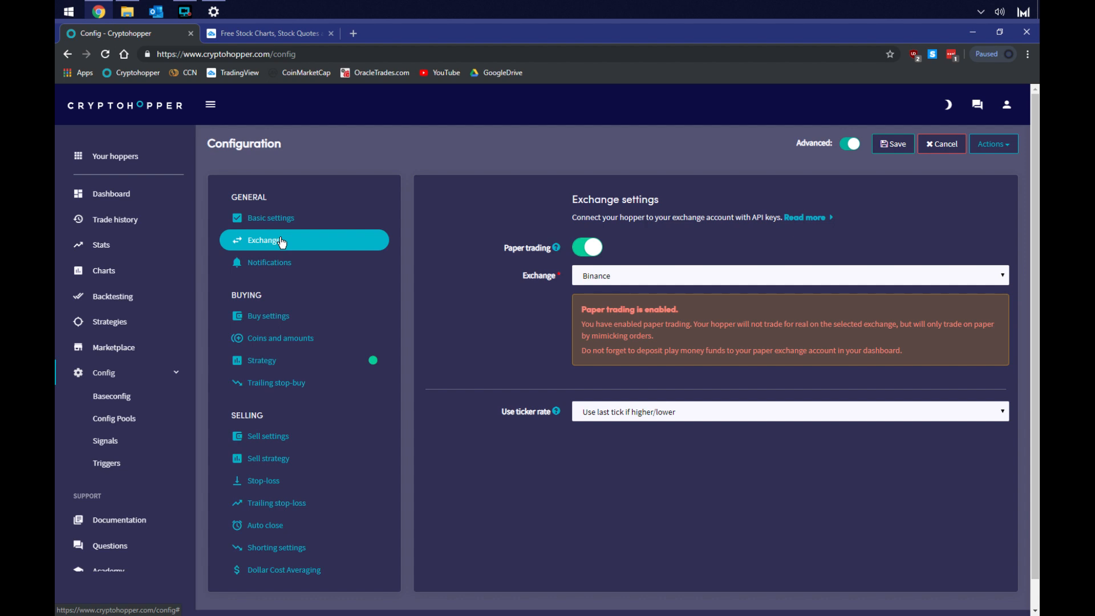
click(269, 266)
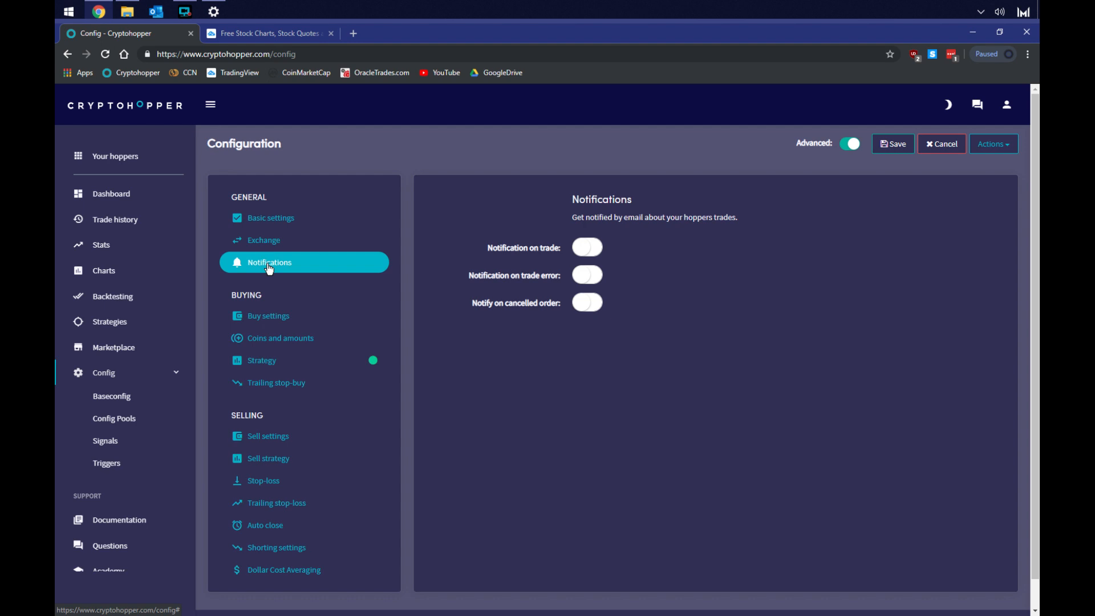
click(270, 343)
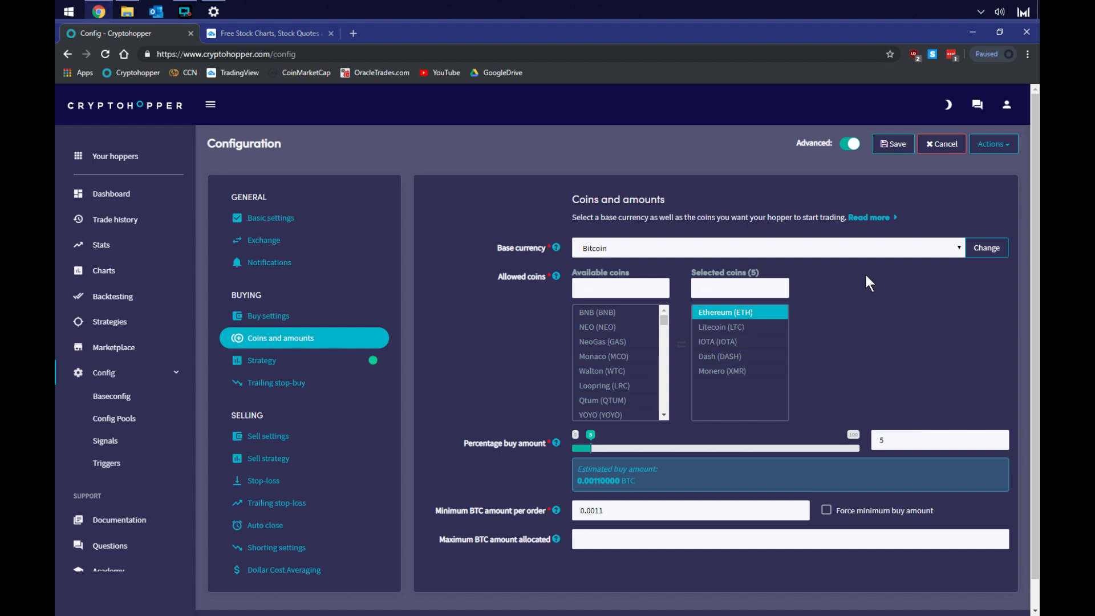
click(961, 247)
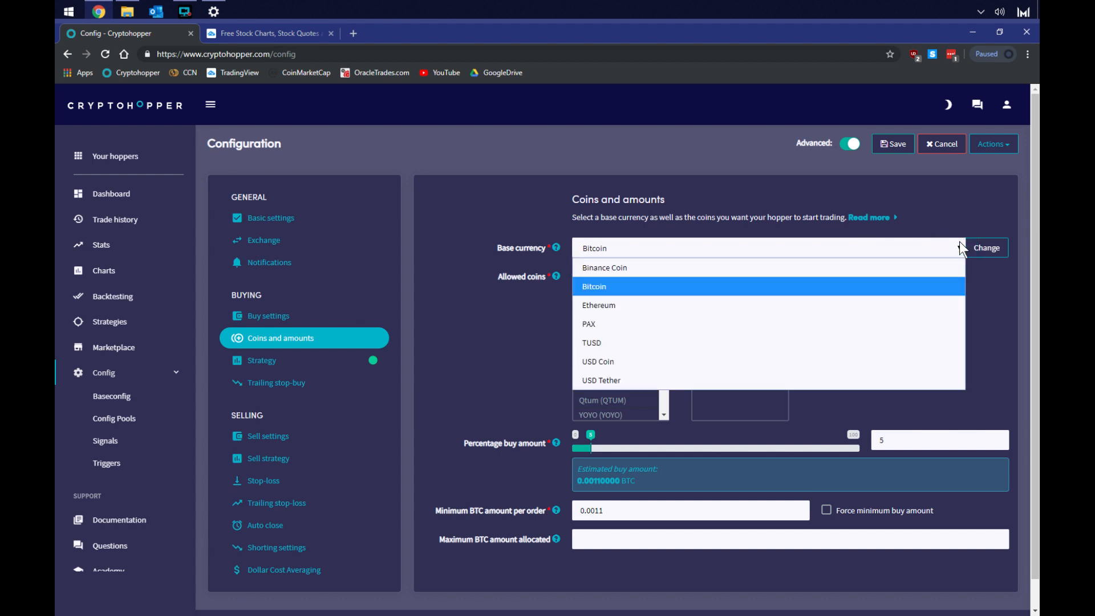
click(961, 248)
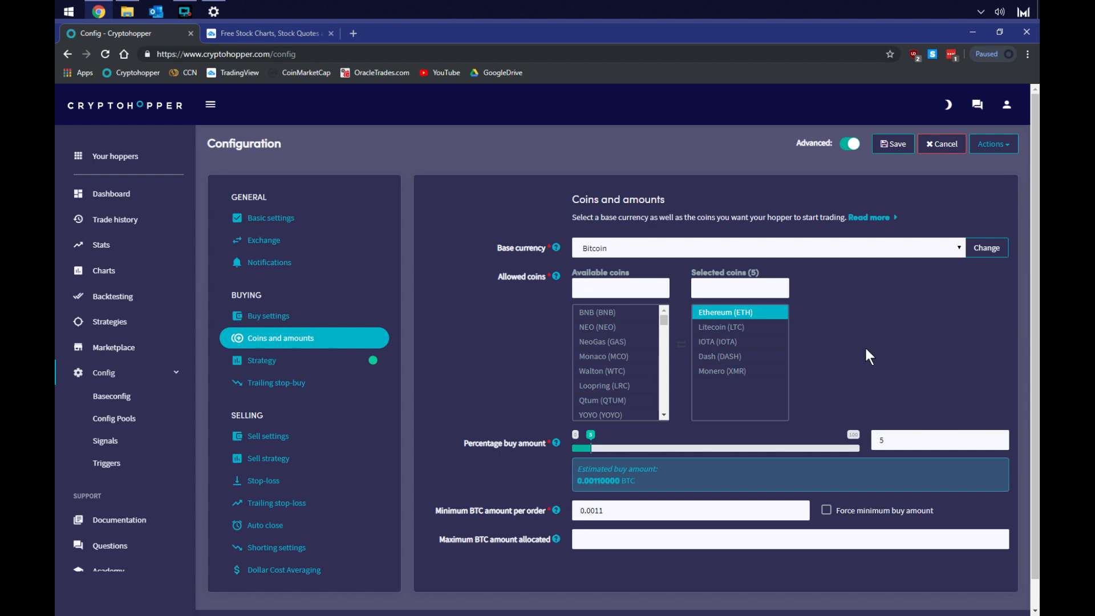
Add NEO, EOS and Ethereum Classic to the hopper's selected coins
double_click(620, 329)
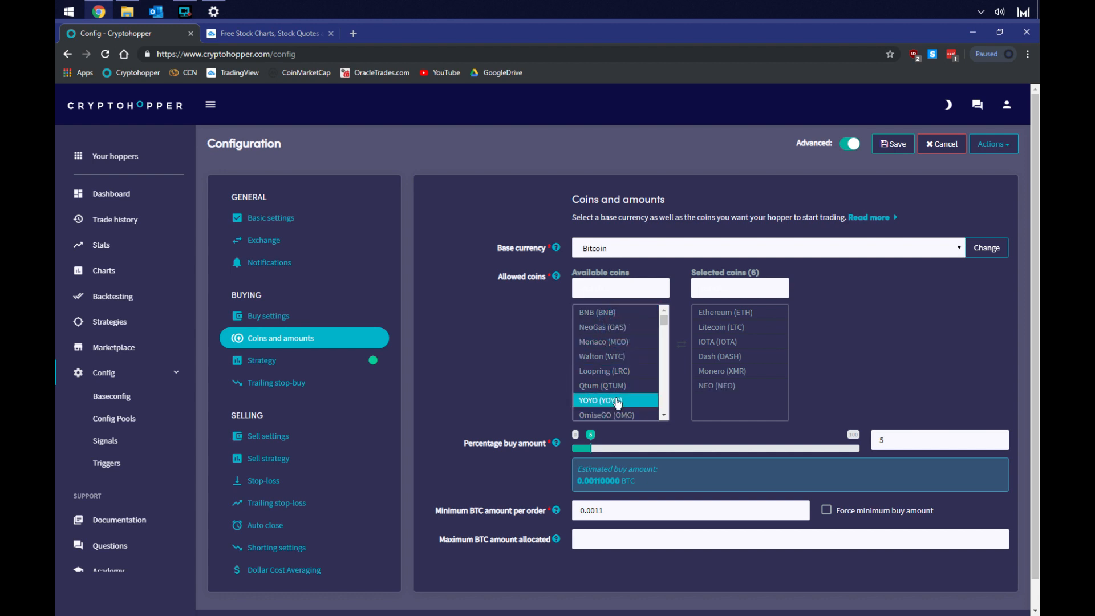
scroll(618, 402, down, 3)
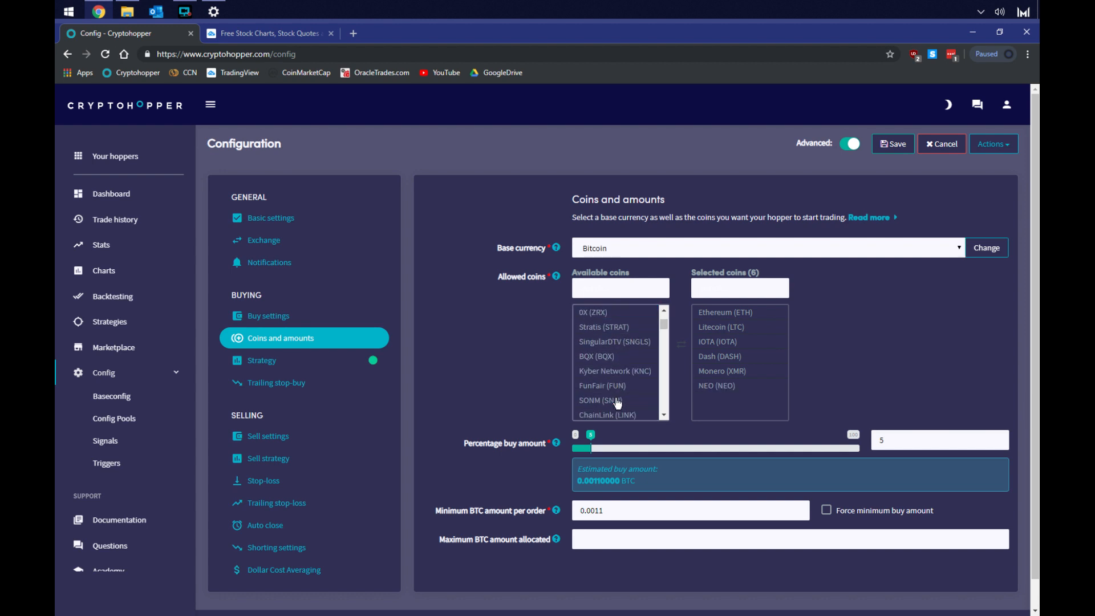
scroll(617, 403, down, 2)
scroll(616, 394, down, 3)
scroll(611, 351, up, 2)
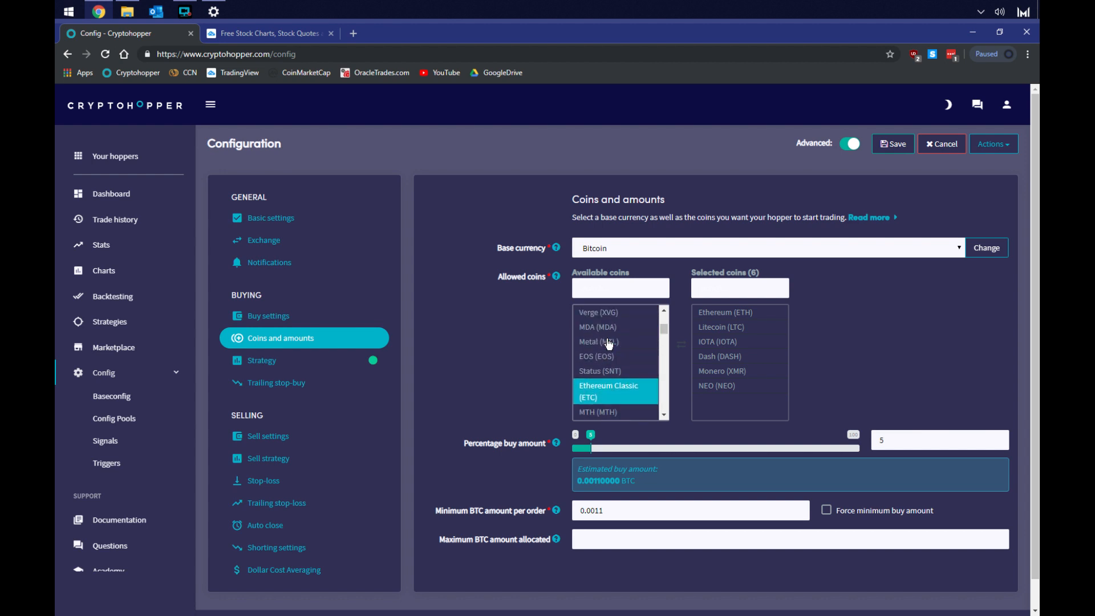
double_click(609, 356)
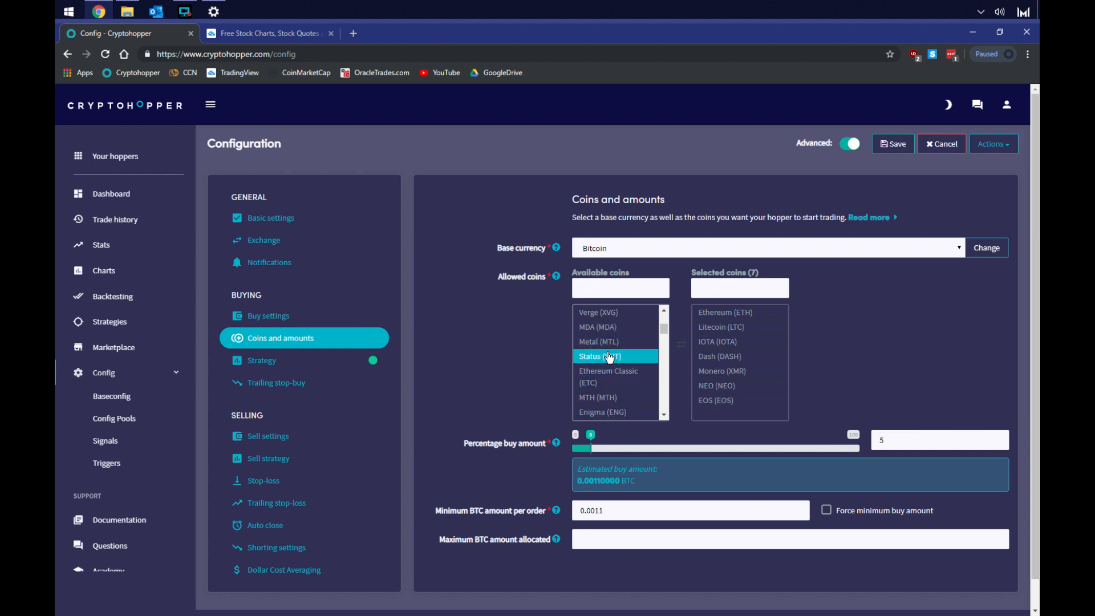
double_click(611, 377)
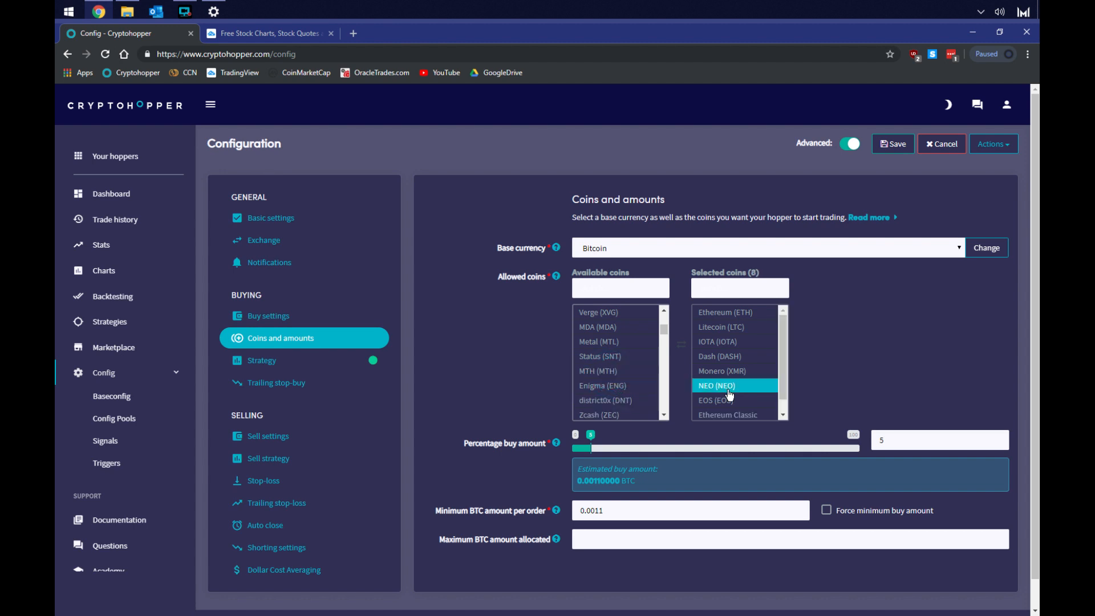
click(727, 415)
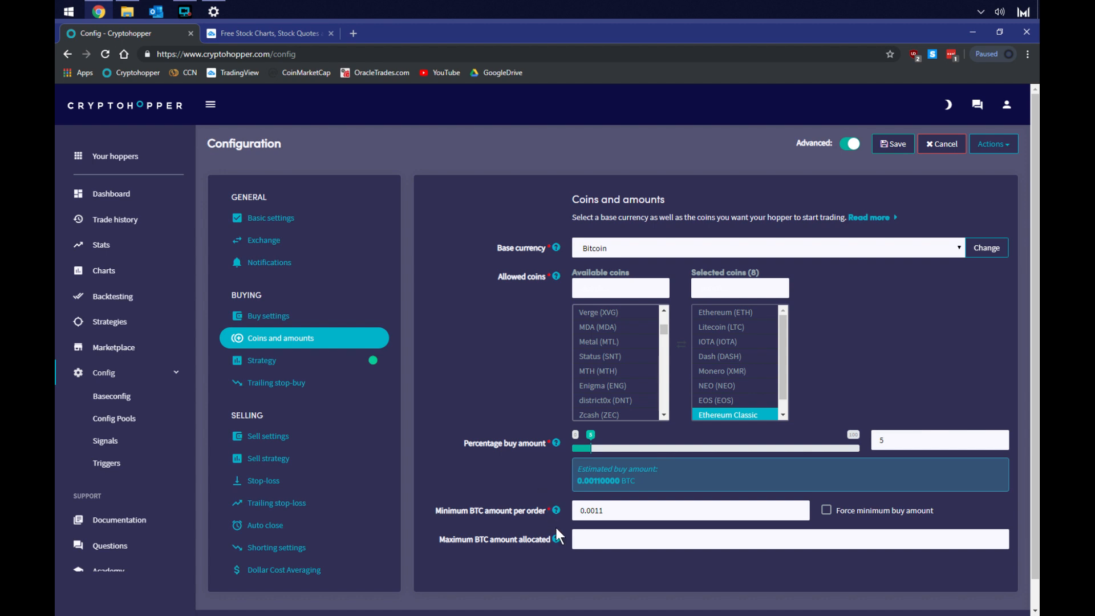
Set the maximum BTC amount allocated to 0.5
click(597, 538)
text(0.5)
Set the minimum BTC amount per order to 0.05 and enable Force minimum buy amount
double_click(615, 509)
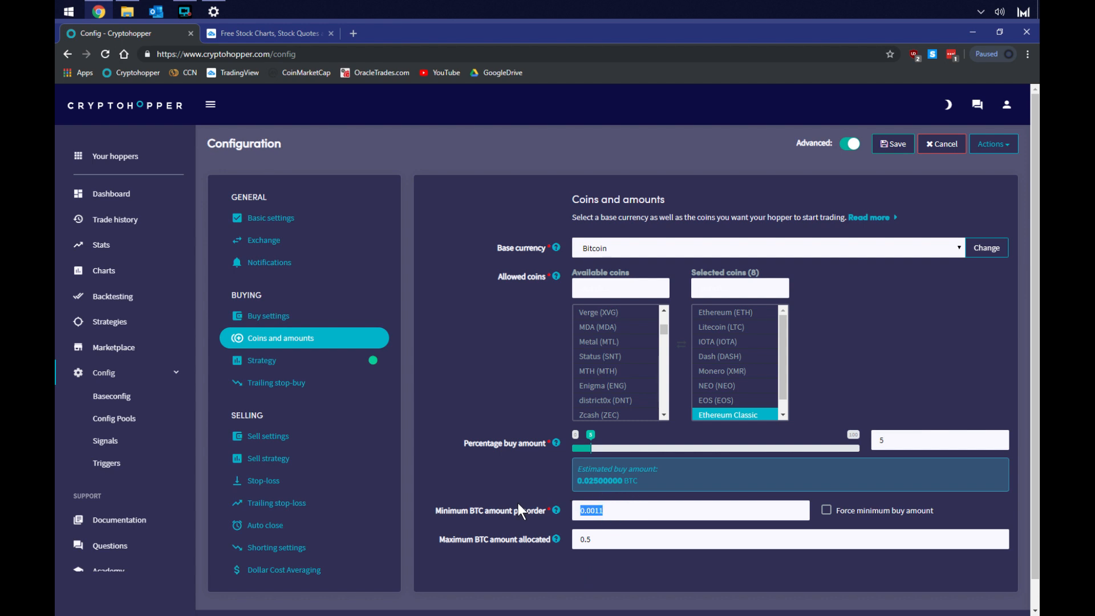
text(0.05)
click(827, 513)
Set the percentage buy amount to 10 and save the configuration
double_click(894, 437)
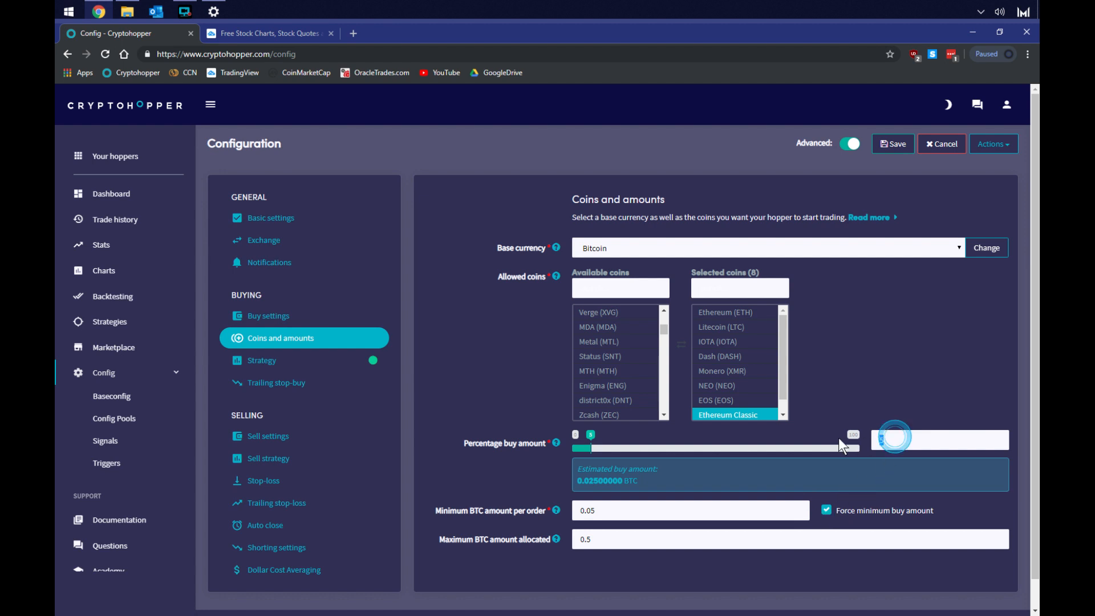
text(10)
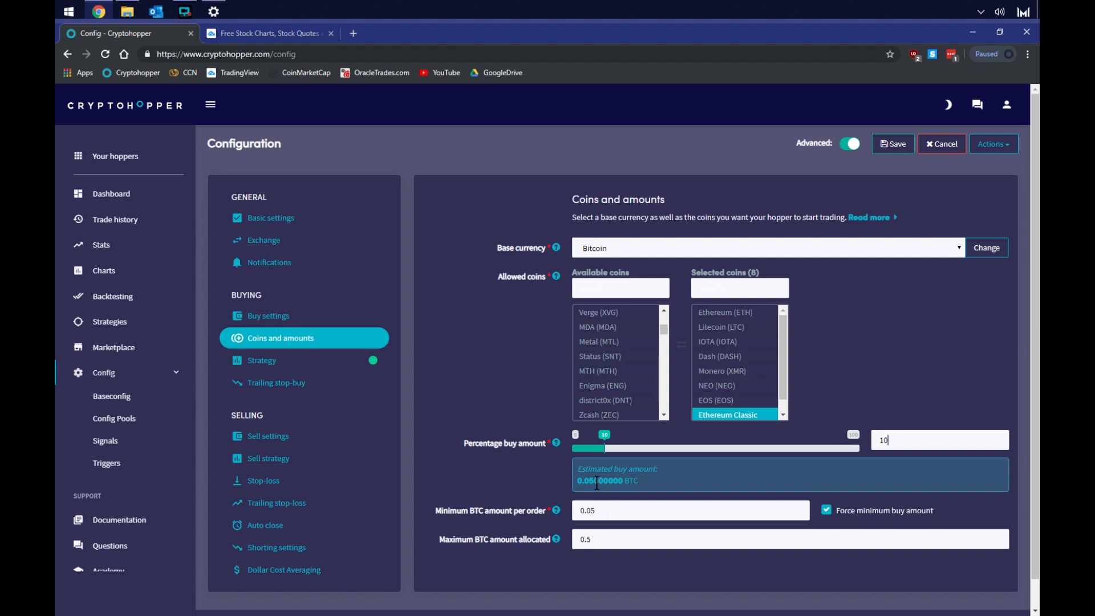
click(611, 386)
click(891, 144)
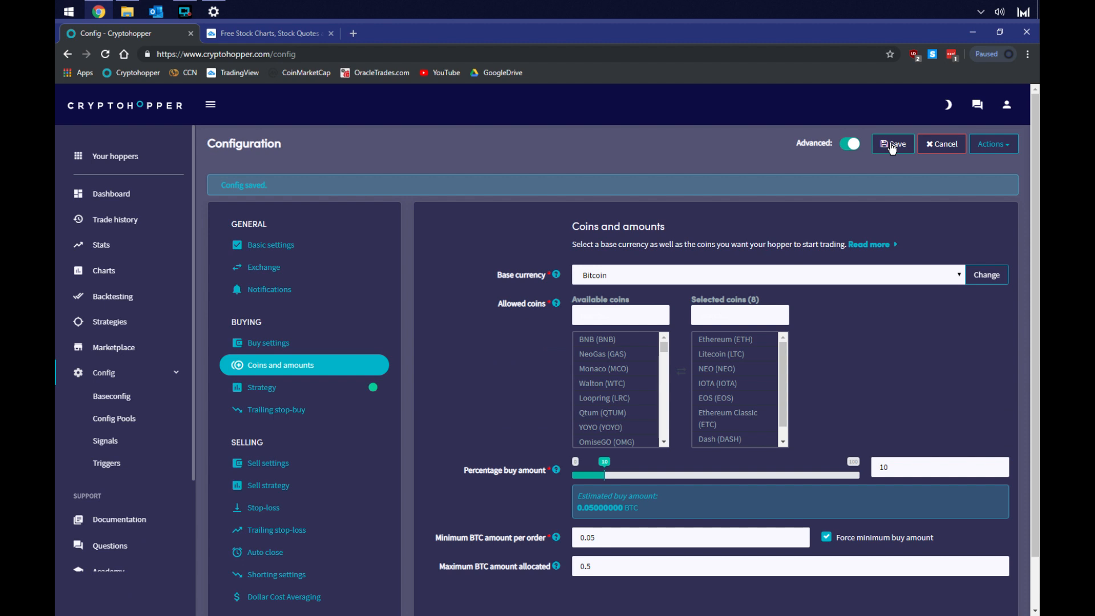
Open the buy settings and set the max open positions to 10
click(260, 346)
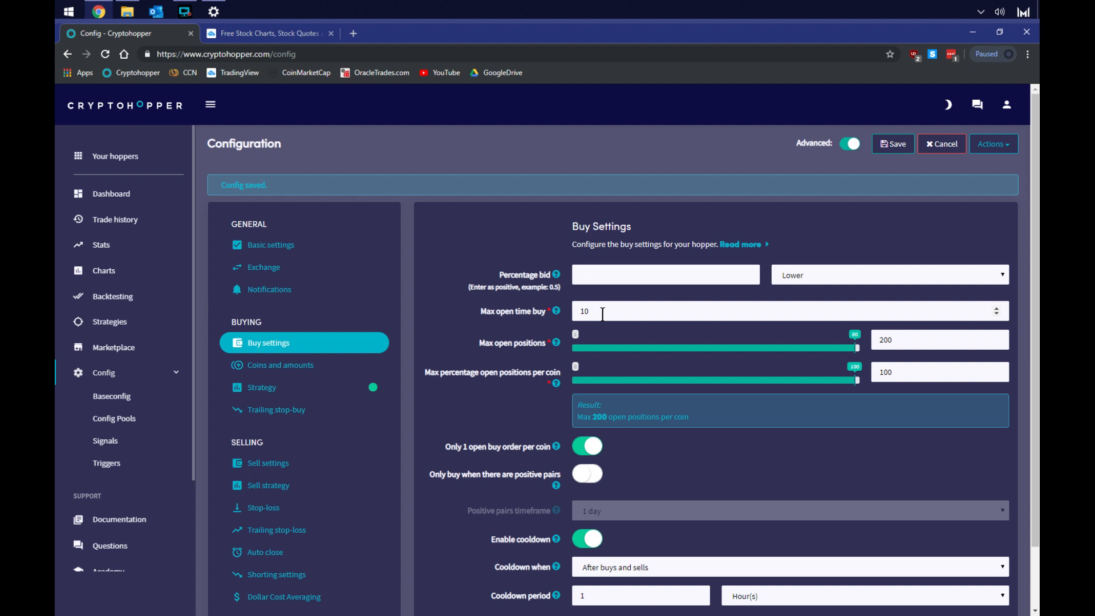
double_click(888, 340)
text(10)
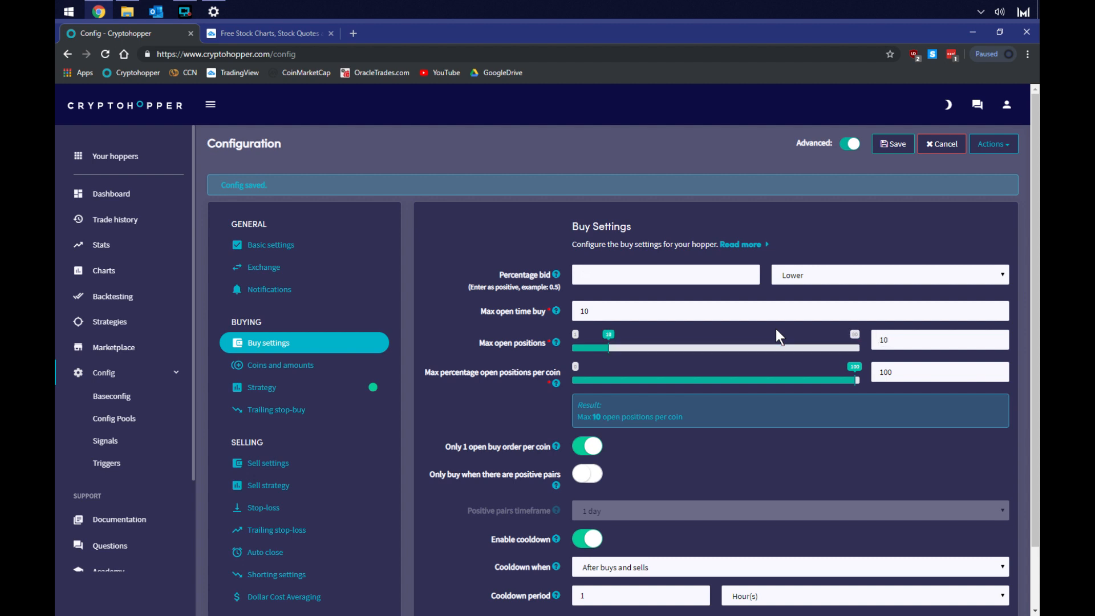
Set the max percentage open positions per coin to 20
click(910, 371)
double_click(910, 371)
text(20)
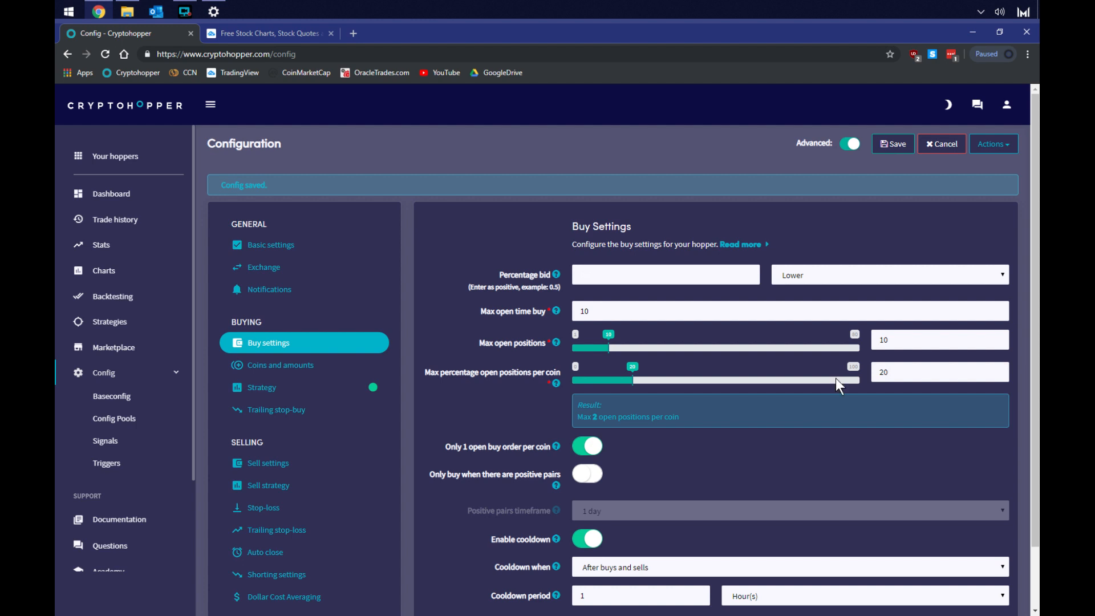
click(590, 446)
click(590, 448)
click(590, 447)
Enable Only buy when there are positive pairs
click(587, 475)
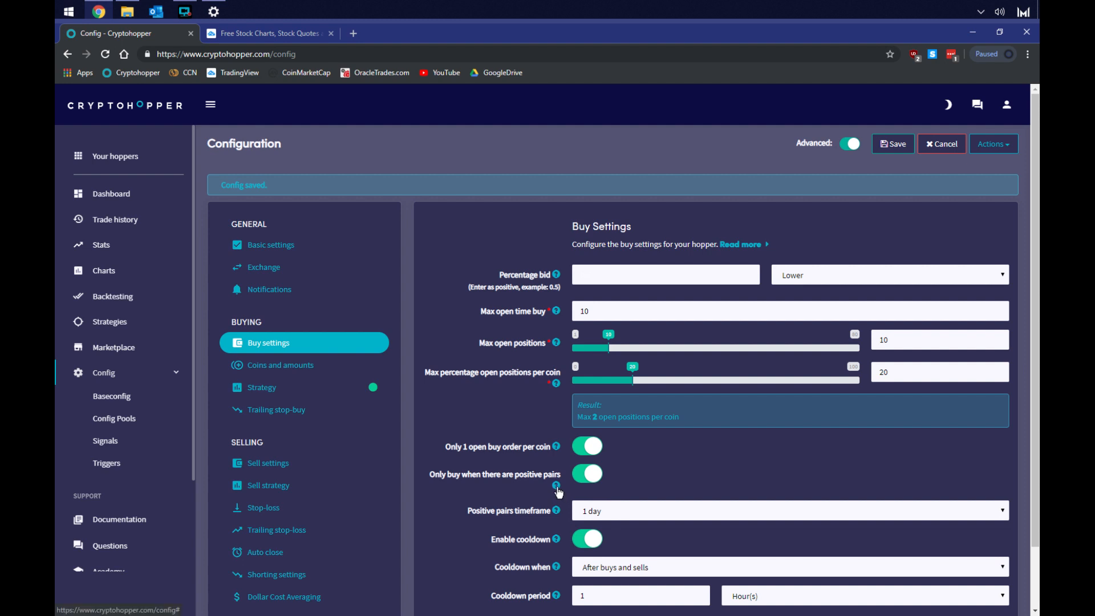
mouse_move(557, 486)
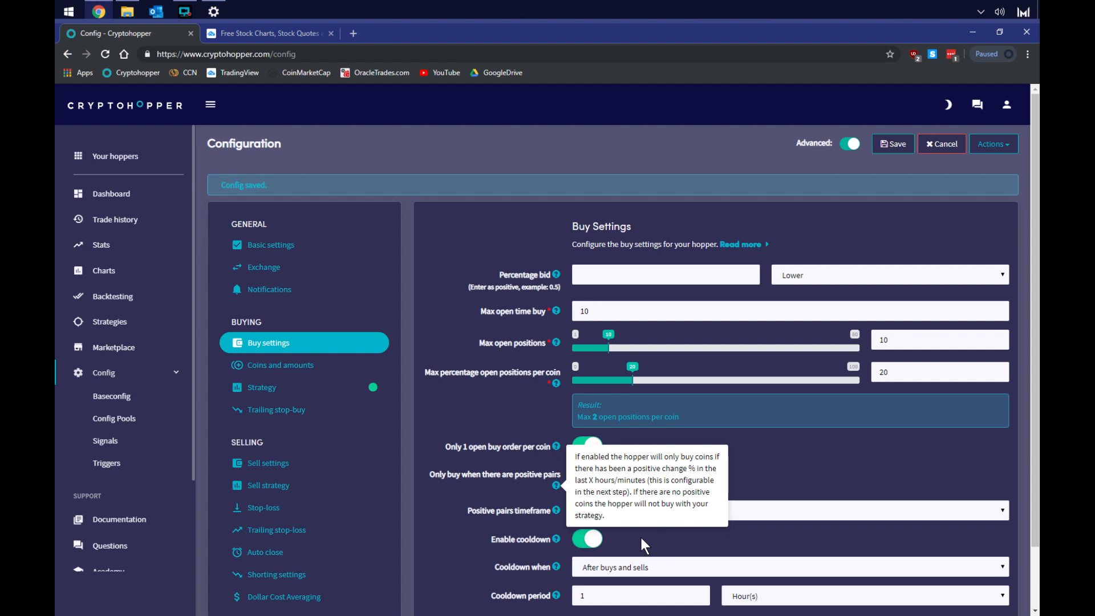
click(768, 476)
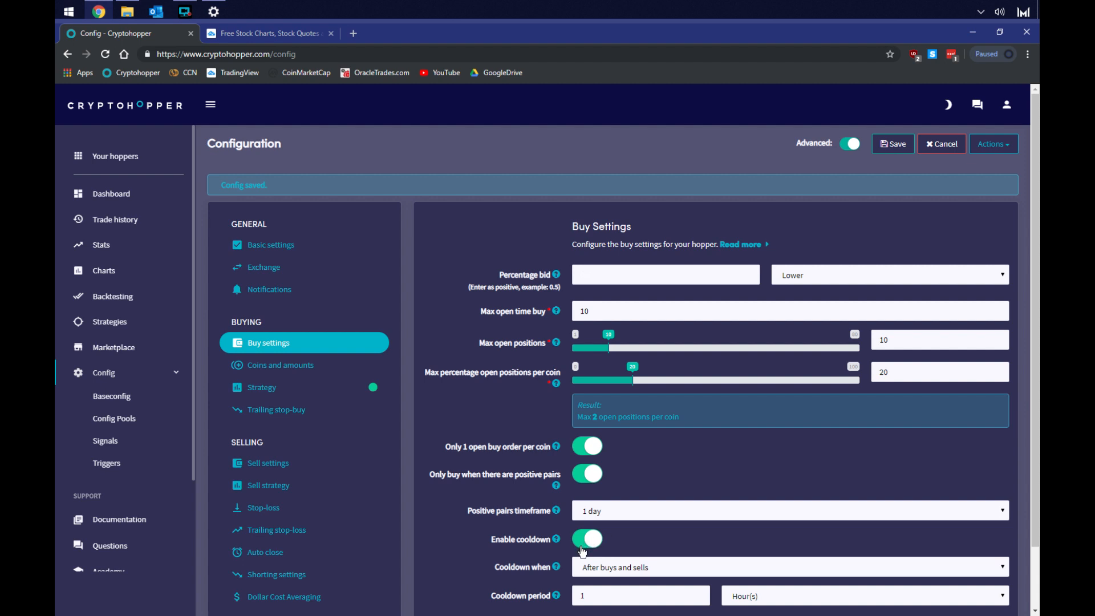
Set the cooldown to apply Only after buys with a cooldown period of 10
click(603, 571)
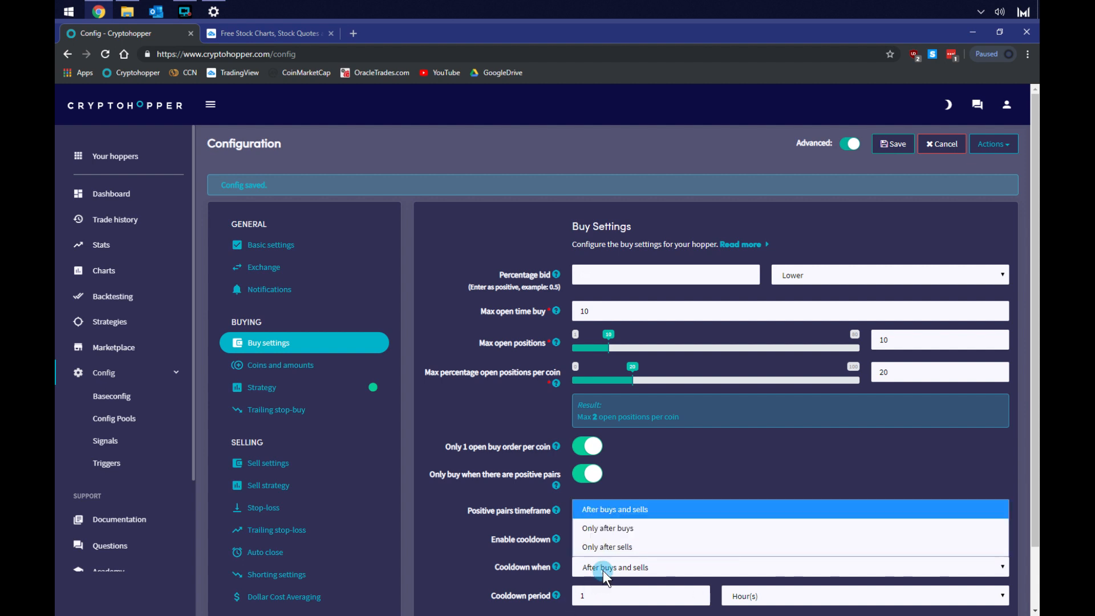
click(630, 530)
click(624, 595)
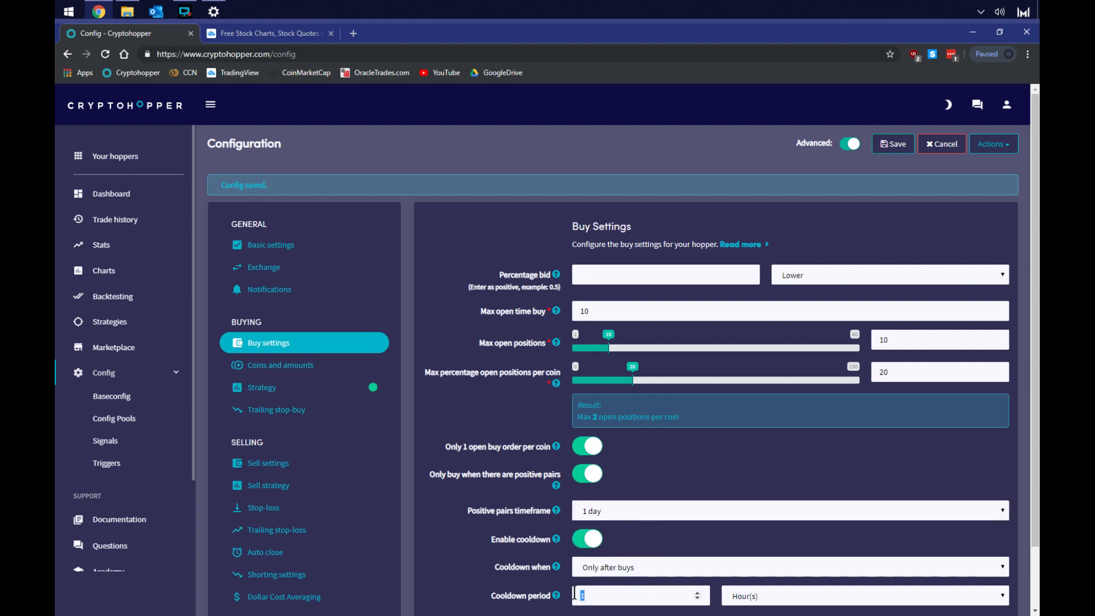
text(0)
Set the cooldown period unit to Minute(s) and save the configuration
click(755, 598)
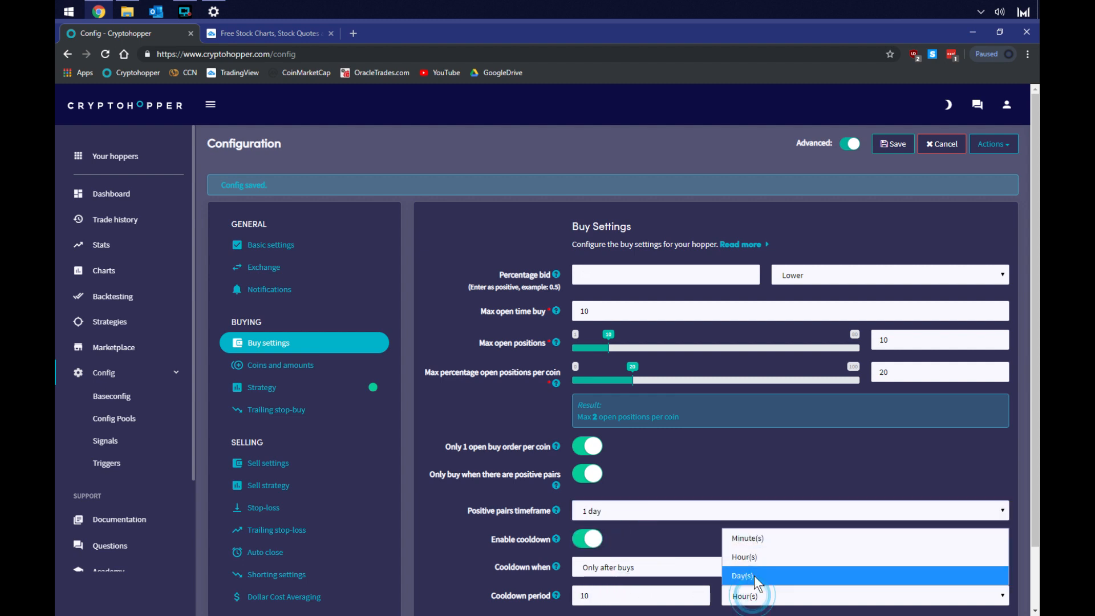
click(758, 537)
click(749, 472)
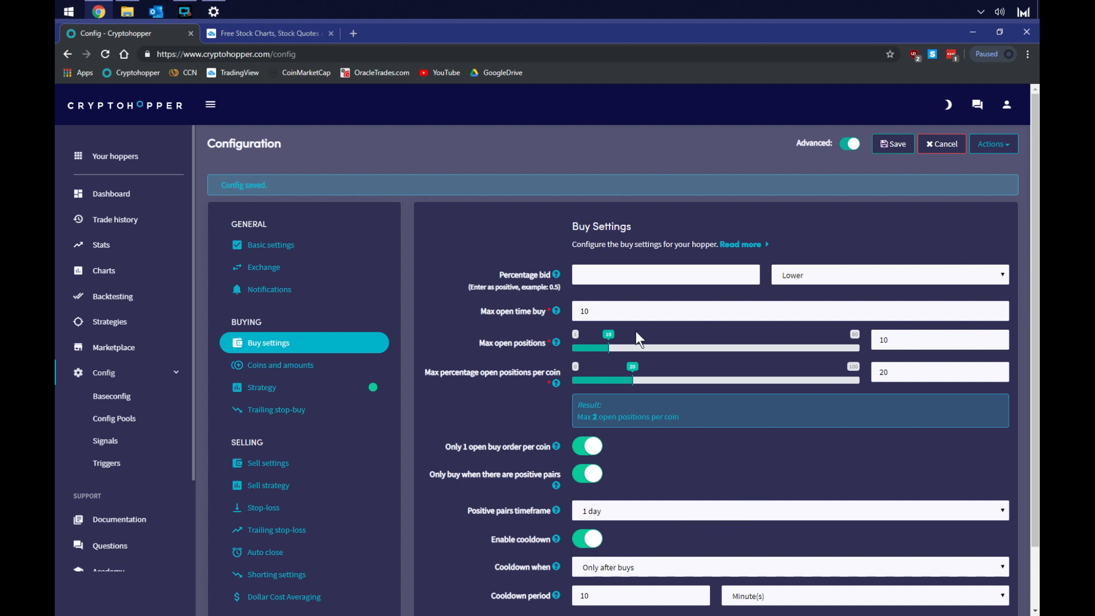
click(895, 146)
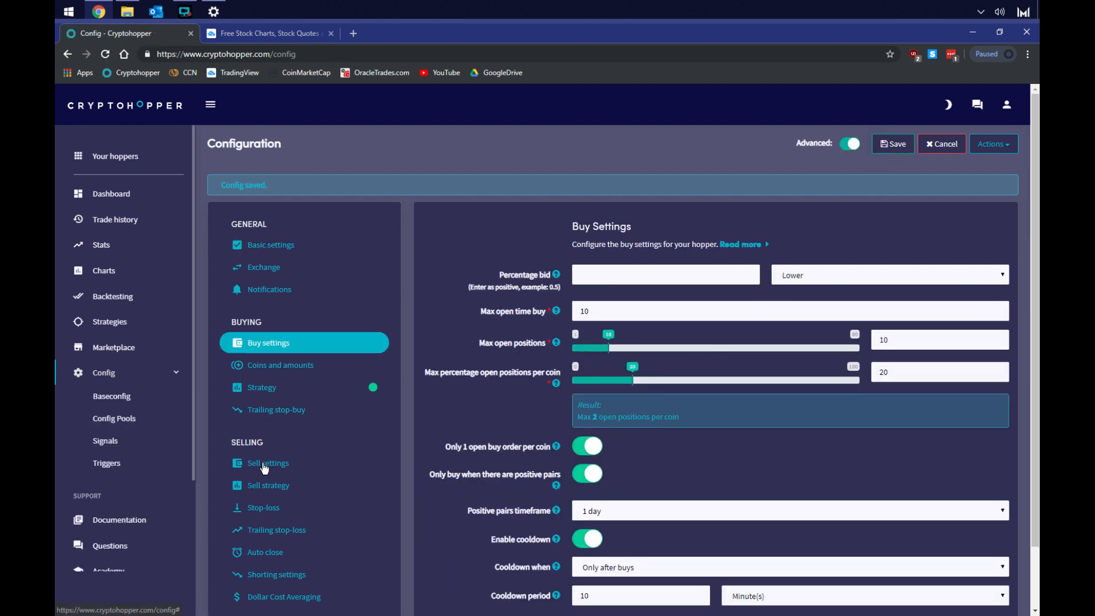
Open the buy strategy settings and set the number of targets to buy to 3
click(264, 389)
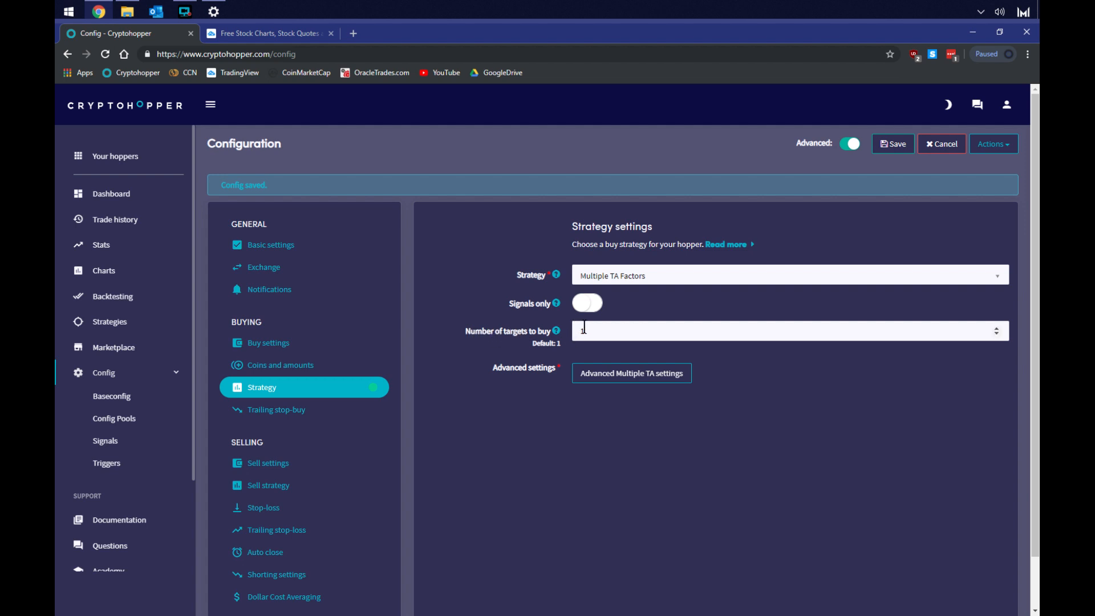
click(558, 332)
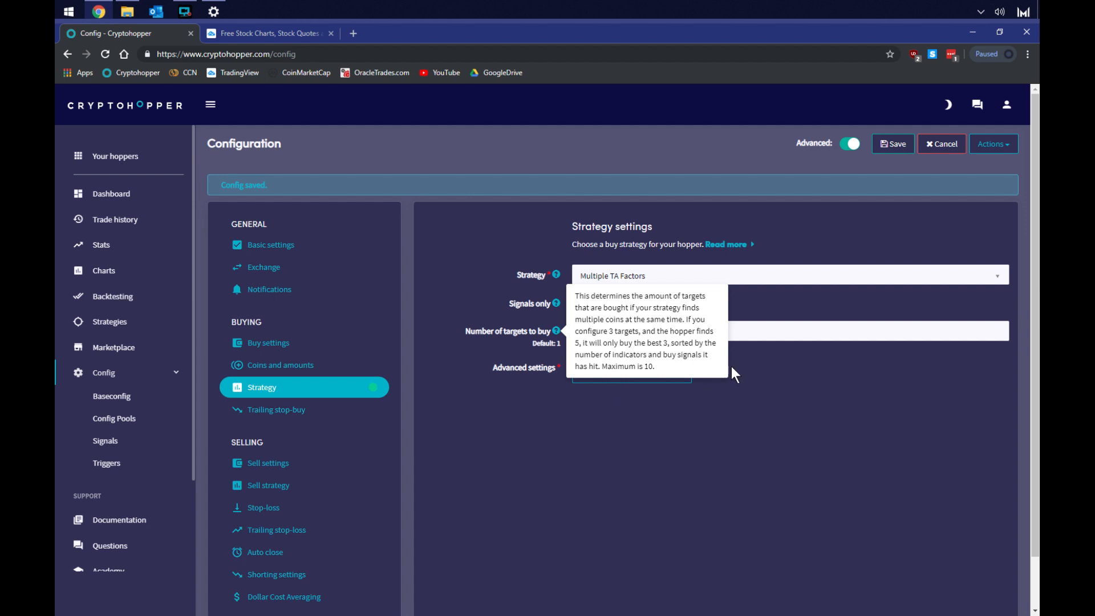
click(795, 372)
double_click(740, 335)
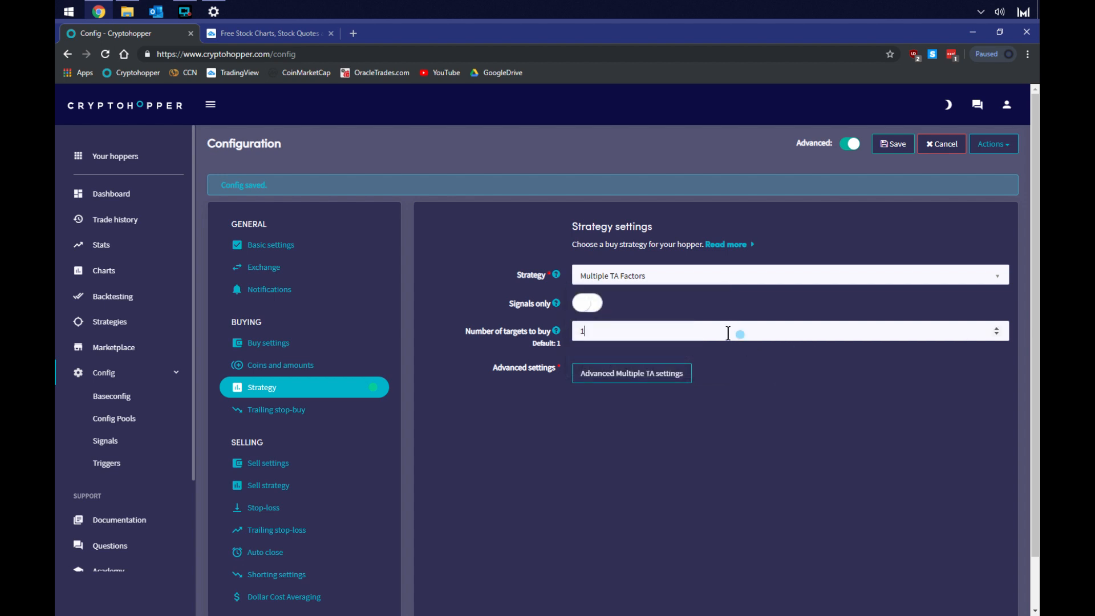
text(3)
click(655, 447)
Try enabling trailing stop-buy with a 5 percent trail, then switch it off again
click(296, 418)
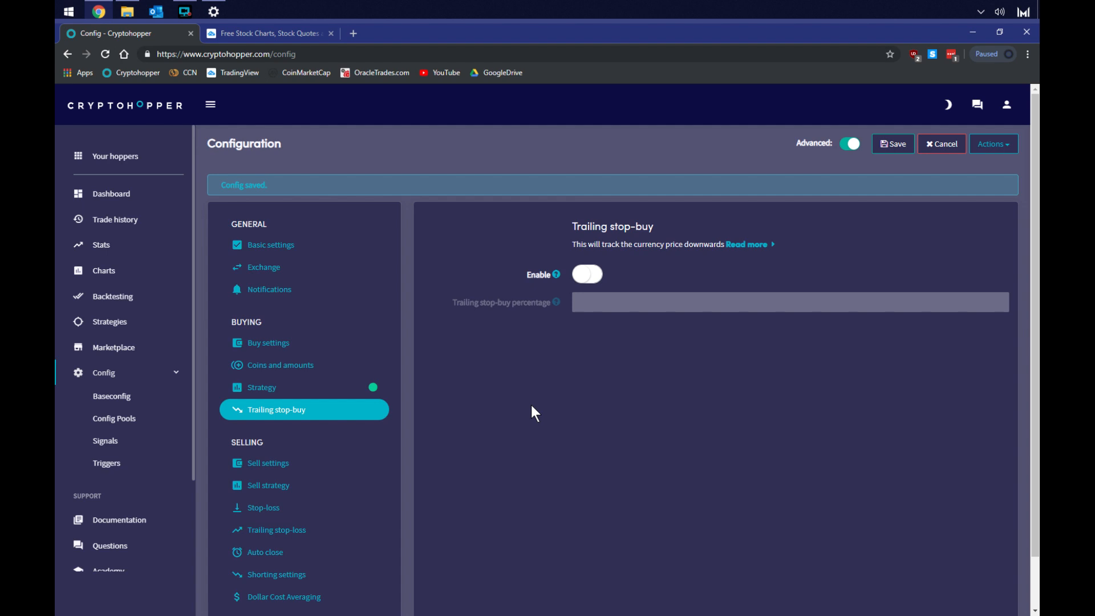
click(575, 278)
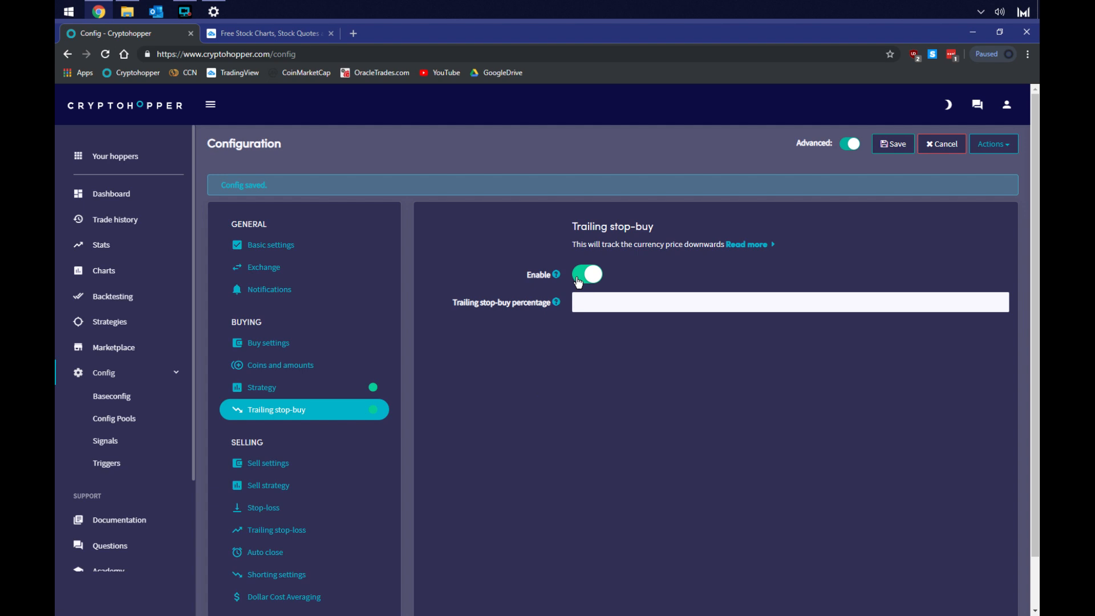
click(626, 306)
text(5)
click(595, 275)
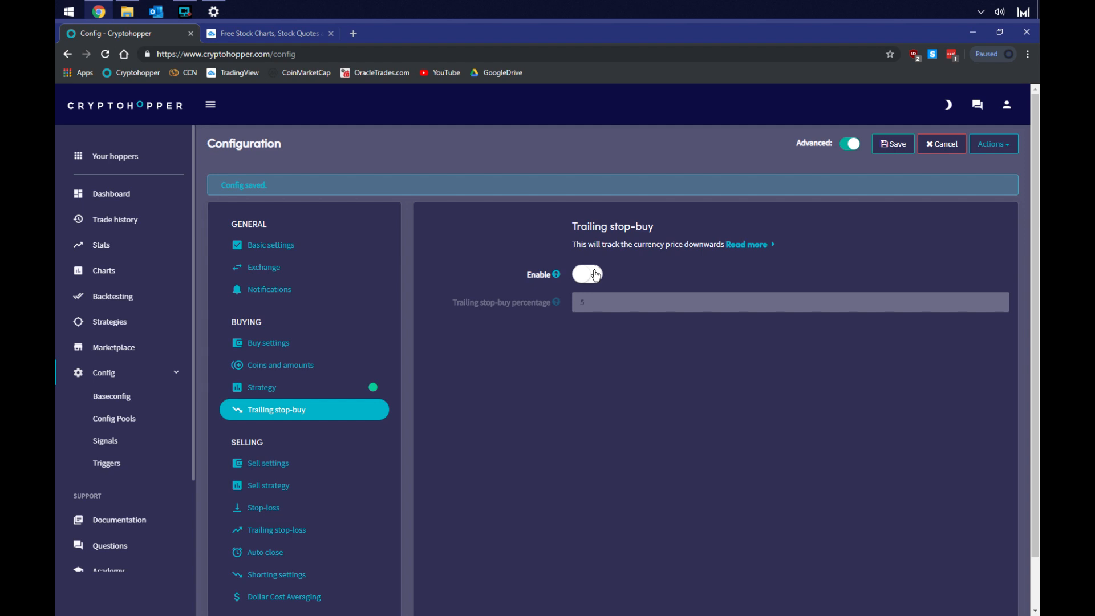
Set the sell settings' take profit to 2.5
click(267, 465)
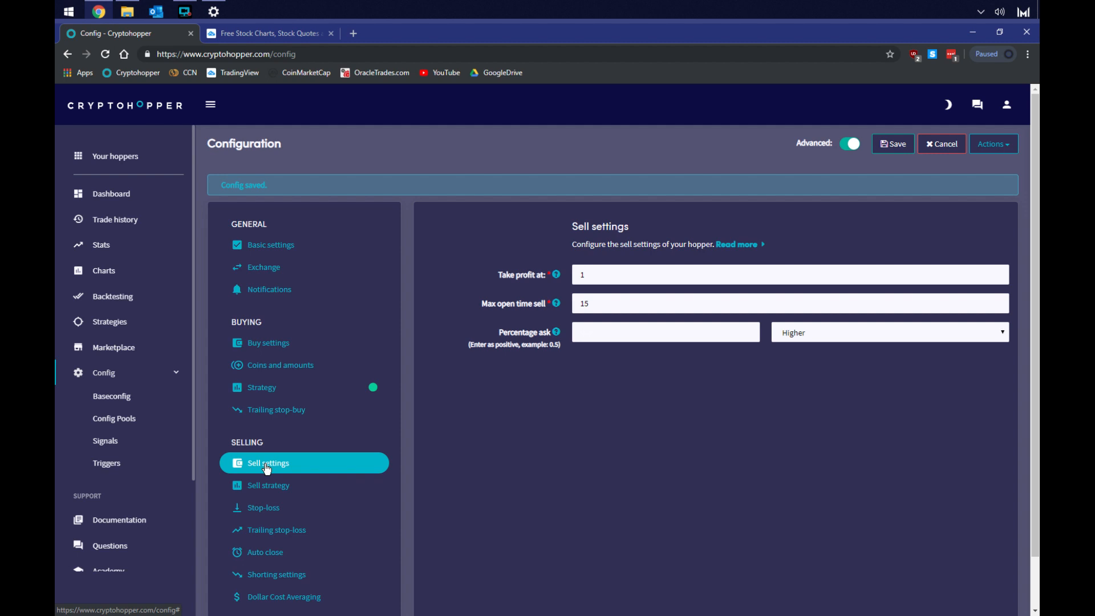
double_click(622, 273)
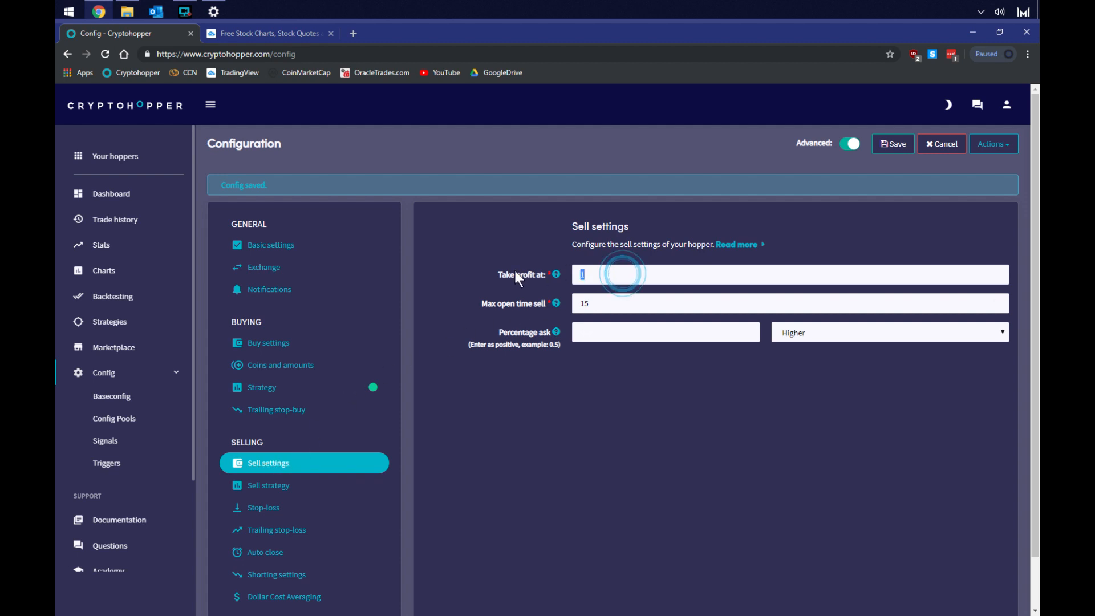
text(2.5)
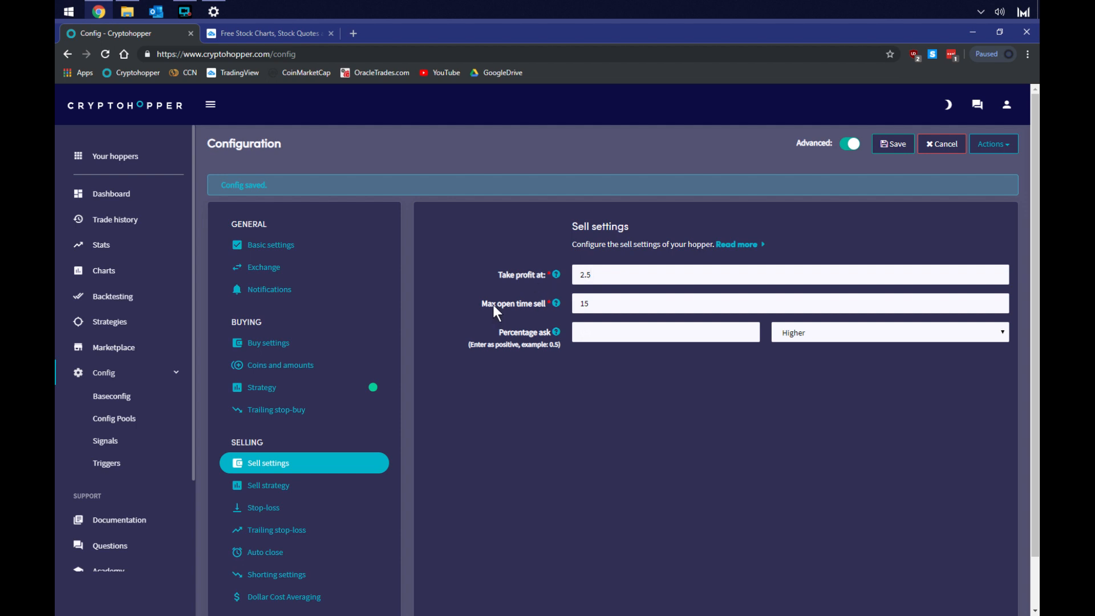
drag(606, 302, 532, 301)
click(716, 332)
Toggle the Sell based on strategy and Hold assets options on and off again
click(270, 492)
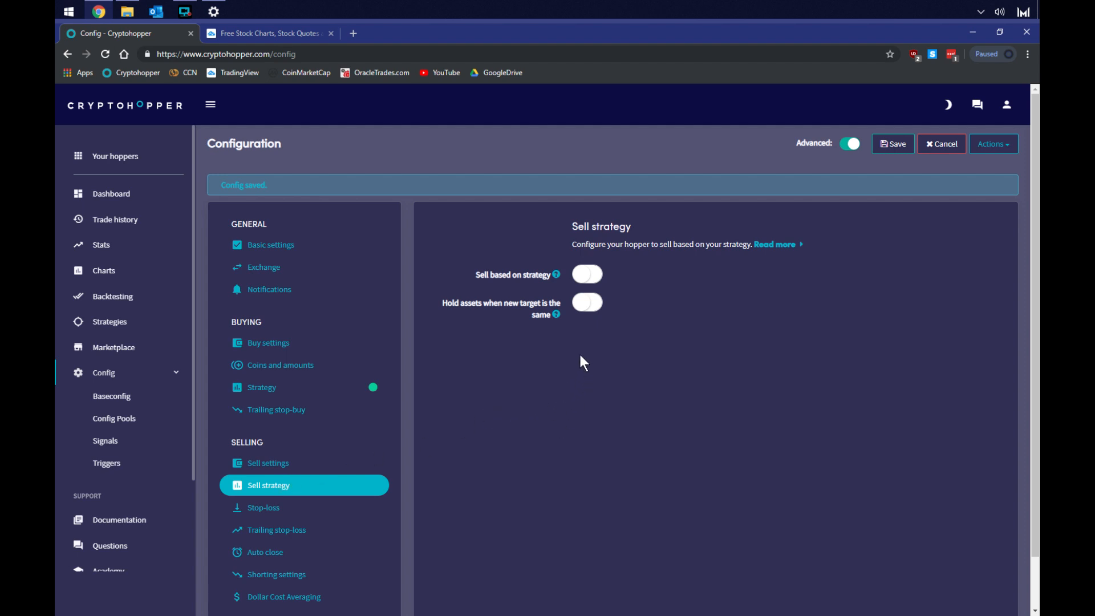
click(591, 279)
click(587, 308)
click(588, 309)
click(588, 274)
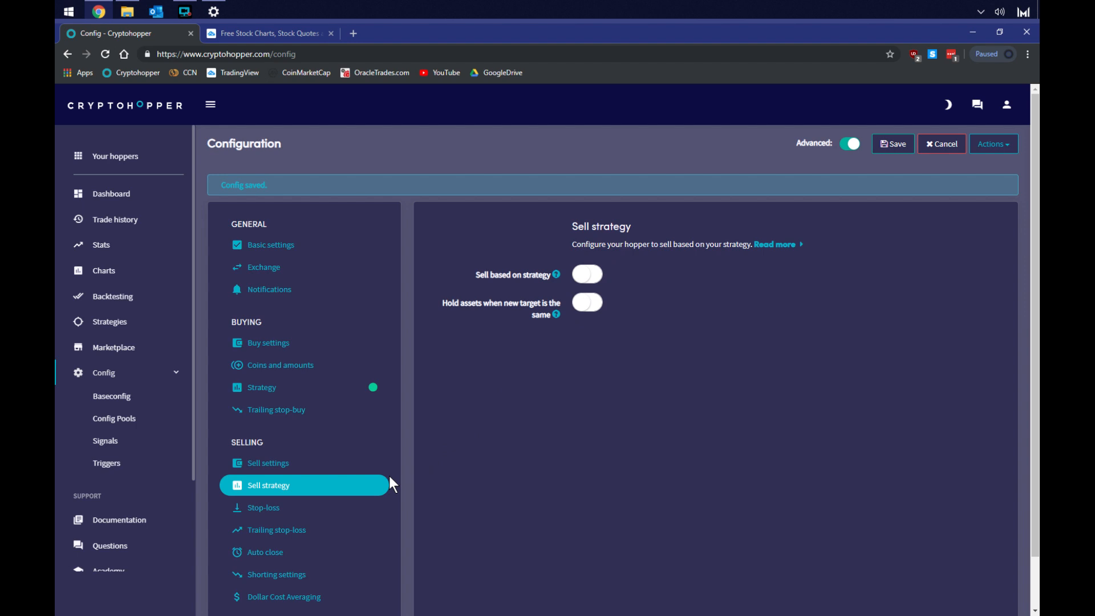
Enable stop-loss at 10 percent and save the configuration, confirming the stop-loss warning
click(276, 514)
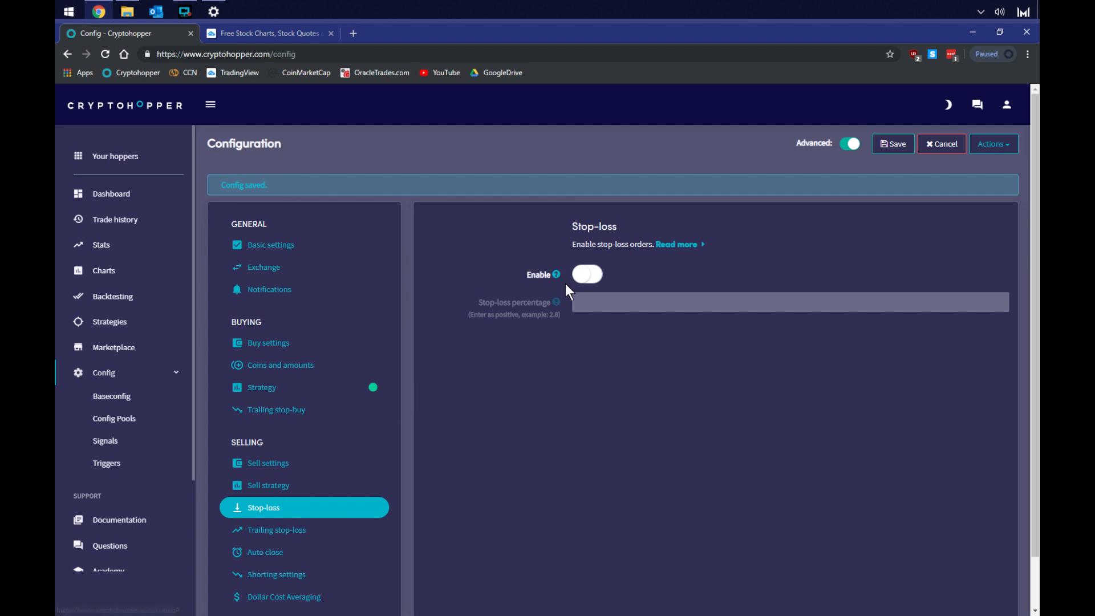
click(584, 276)
click(584, 305)
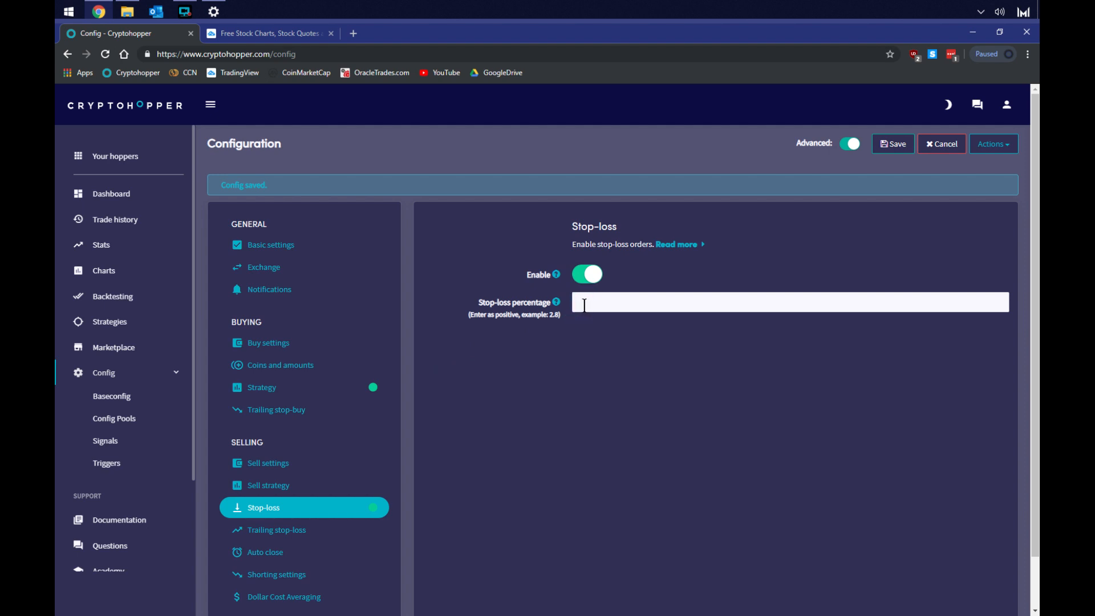
text(10)
click(899, 149)
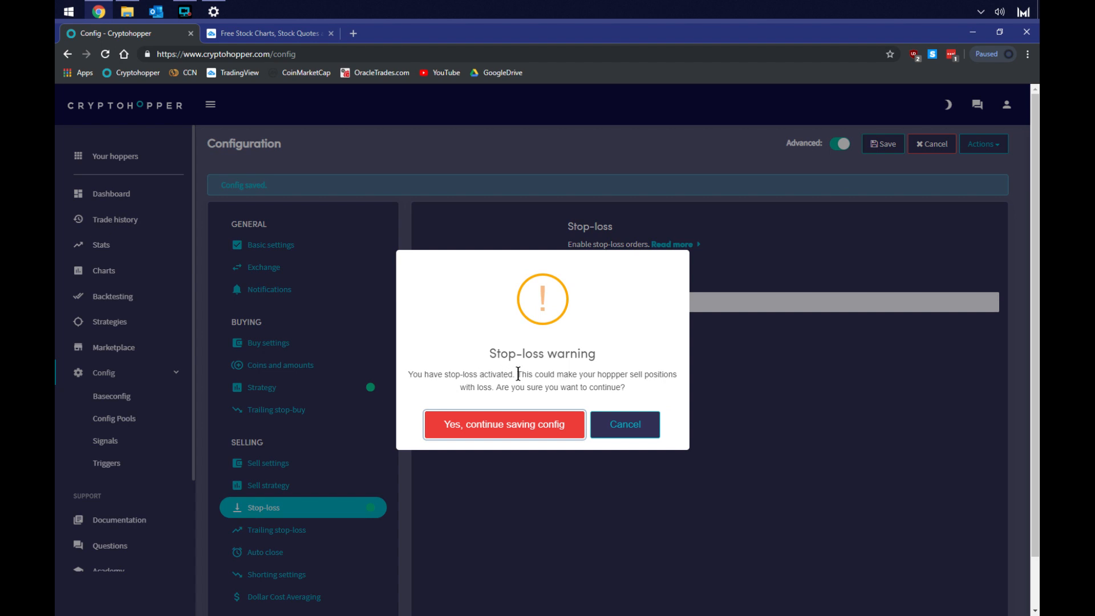
click(504, 425)
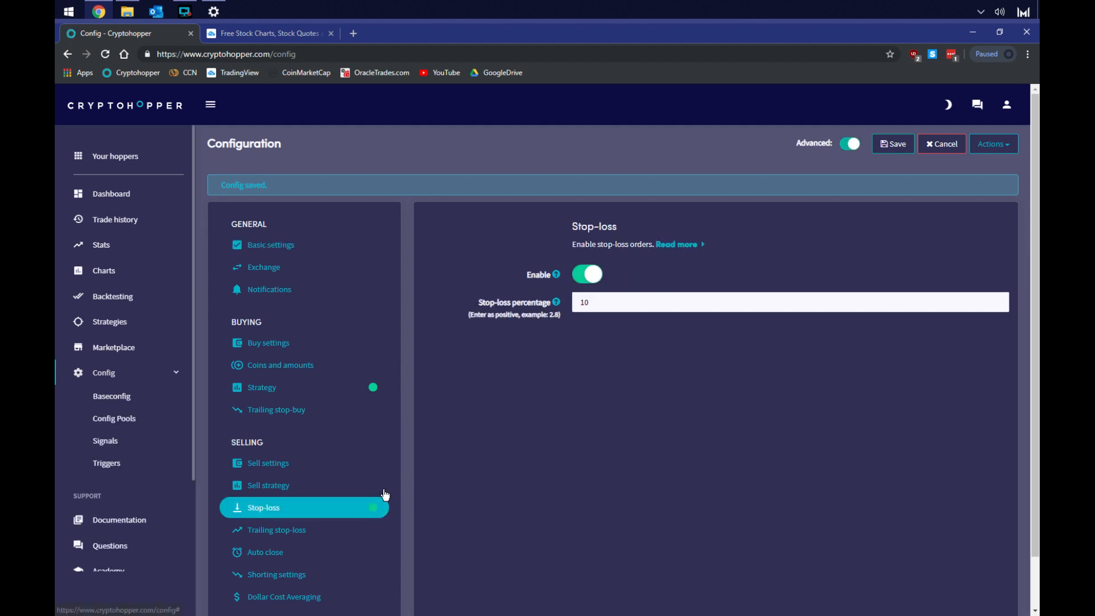
Enable trailing stop-loss with a trailing percentage of 3 and arming at 3
click(260, 534)
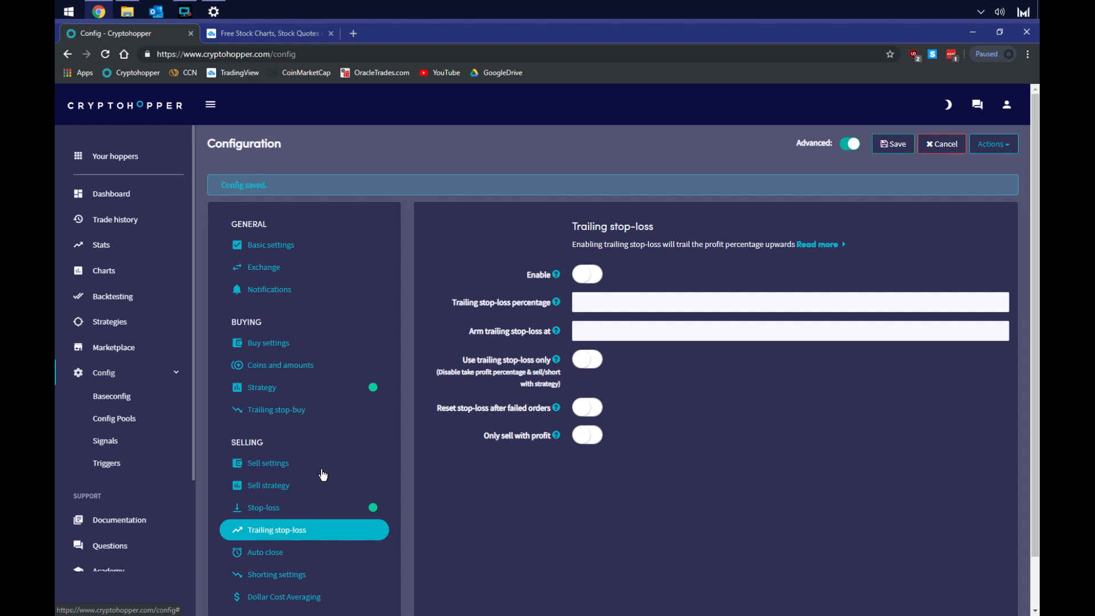
click(592, 275)
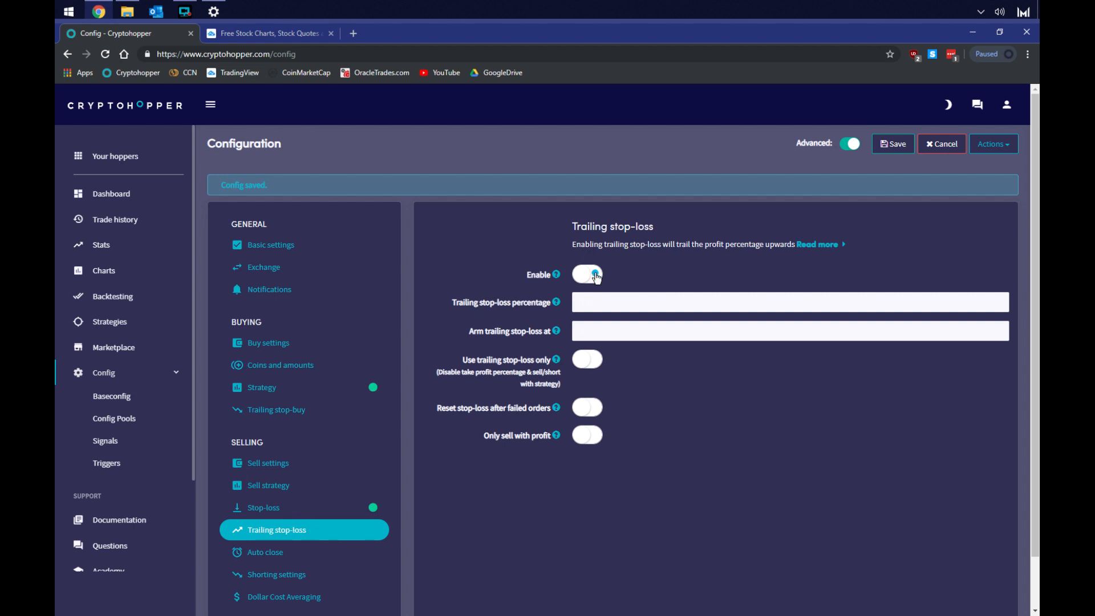
click(582, 333)
text(3)
click(634, 302)
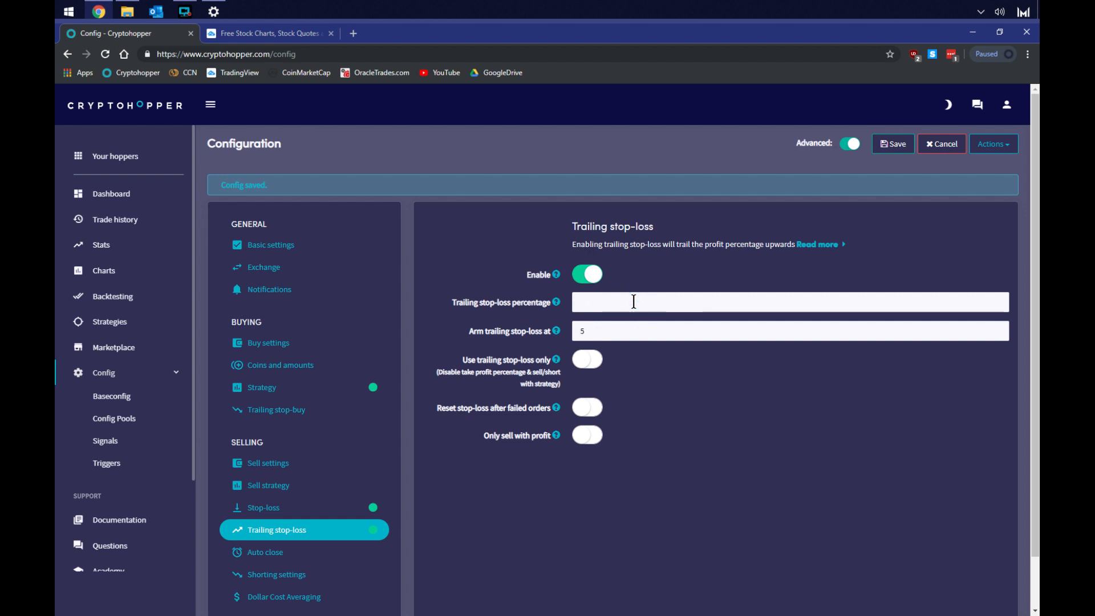
text(3)
Revisit the take-profit setting and disable trailing stop-loss again
click(272, 469)
drag(624, 277, 533, 275)
click(280, 530)
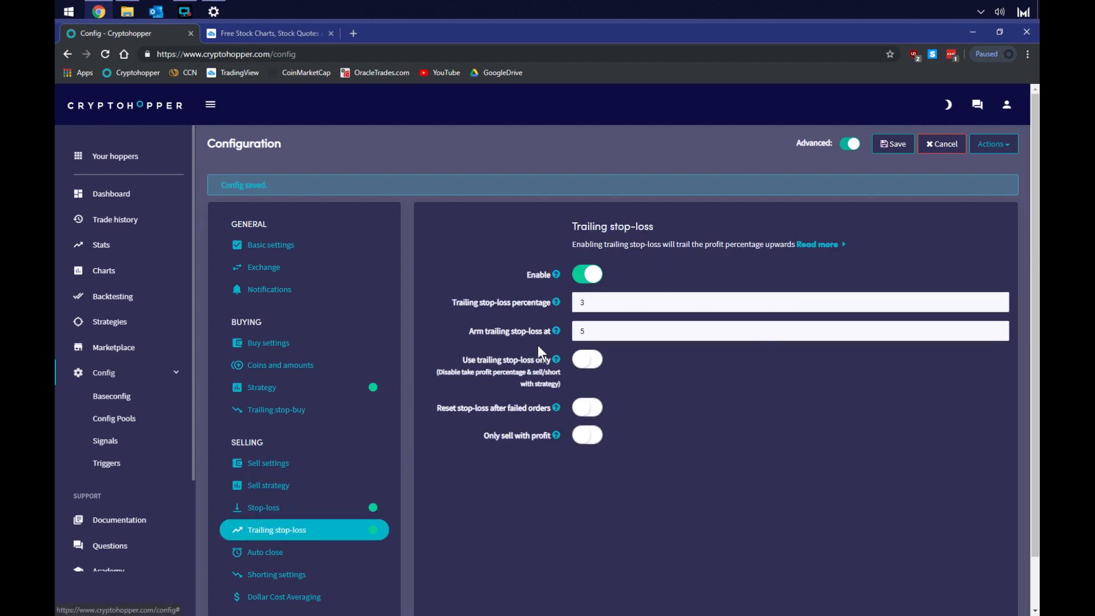
double_click(624, 331)
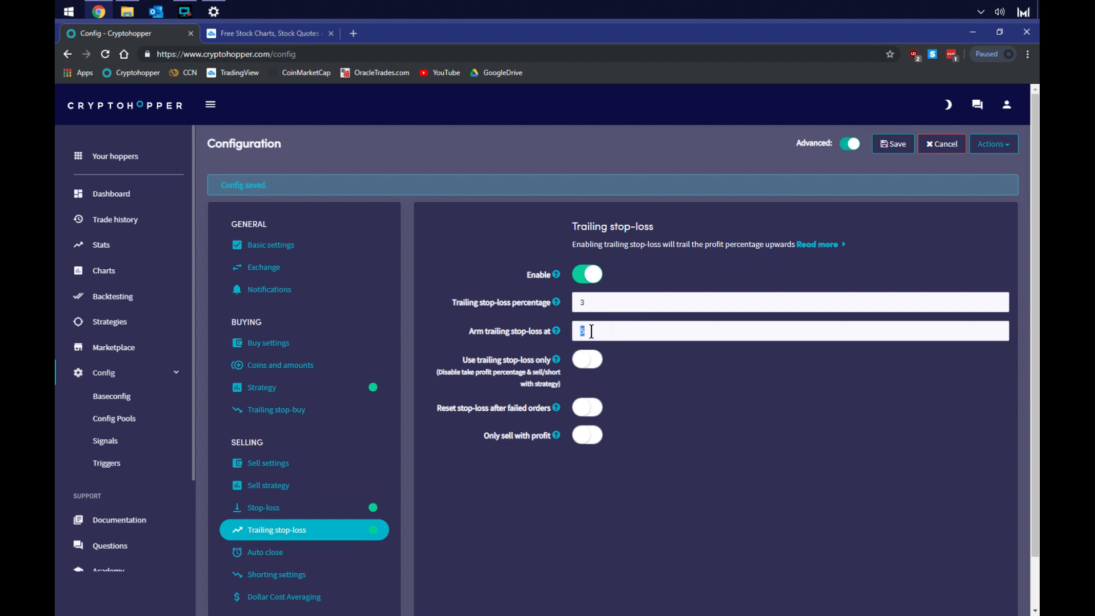
click(592, 330)
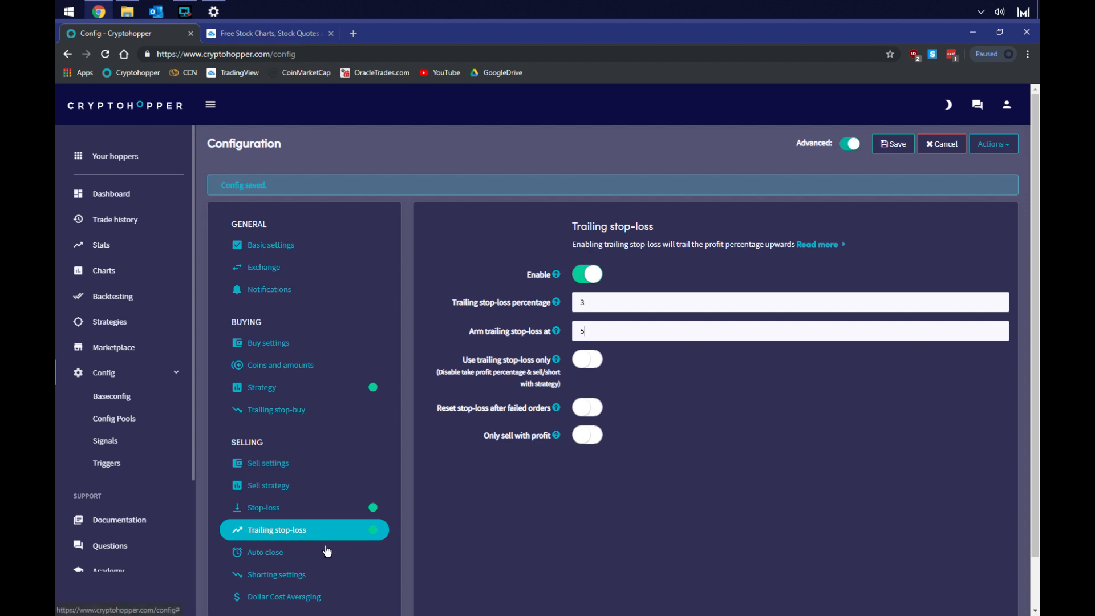
click(593, 272)
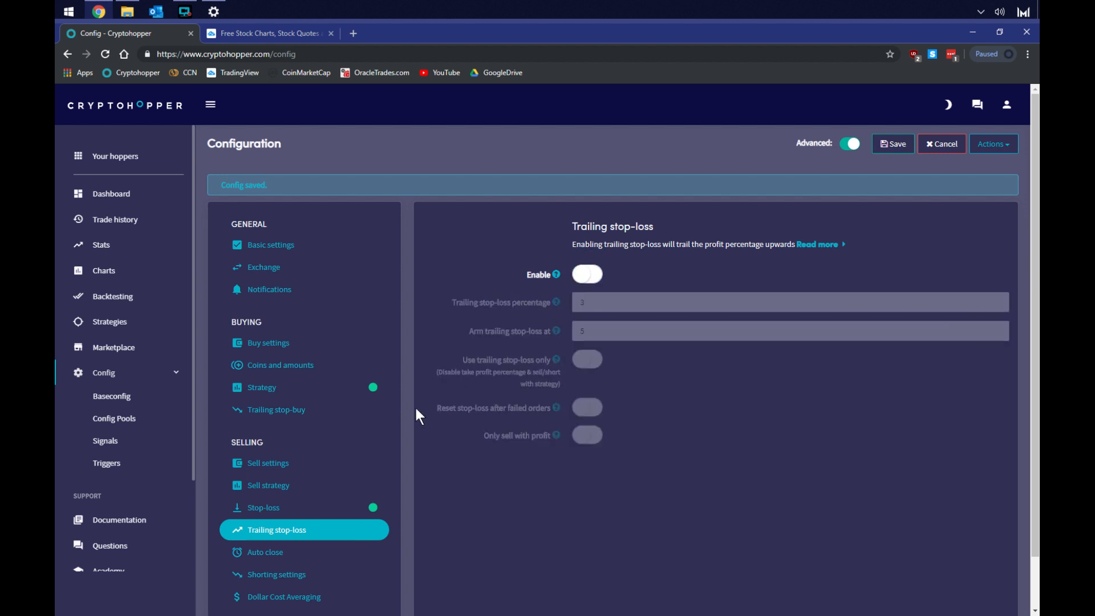
Browse the Auto close and Shorting settings pages
click(268, 553)
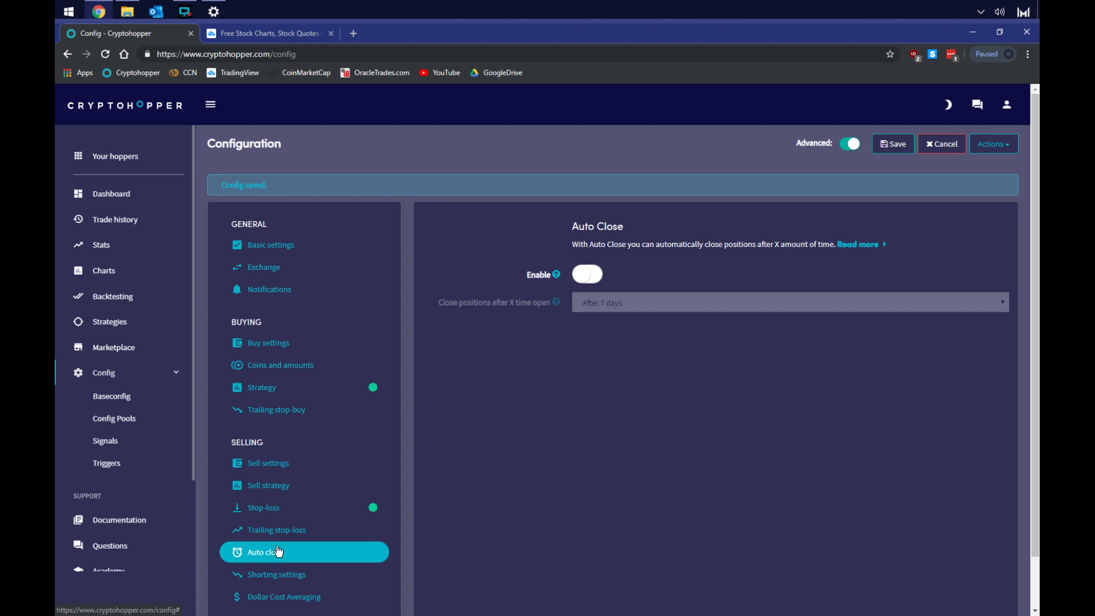
click(296, 576)
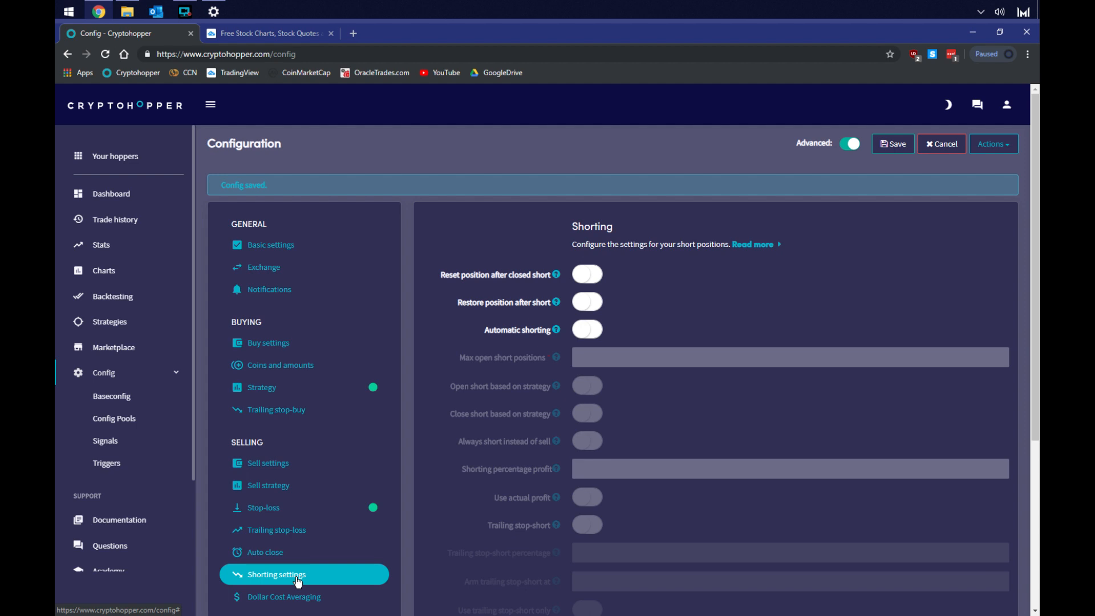
scroll(284, 562, down, 3)
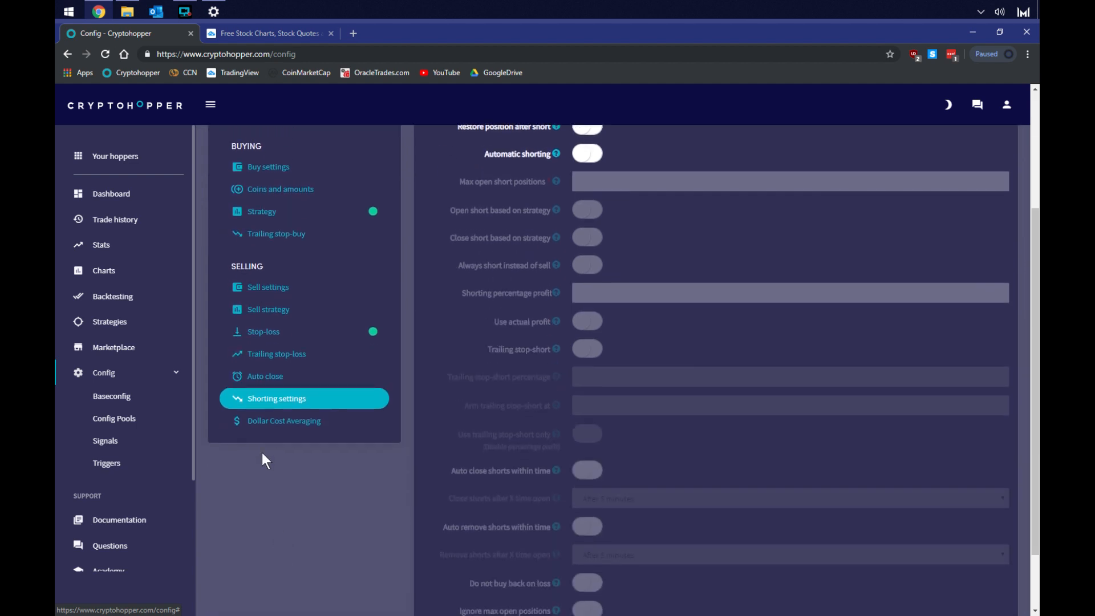
click(271, 424)
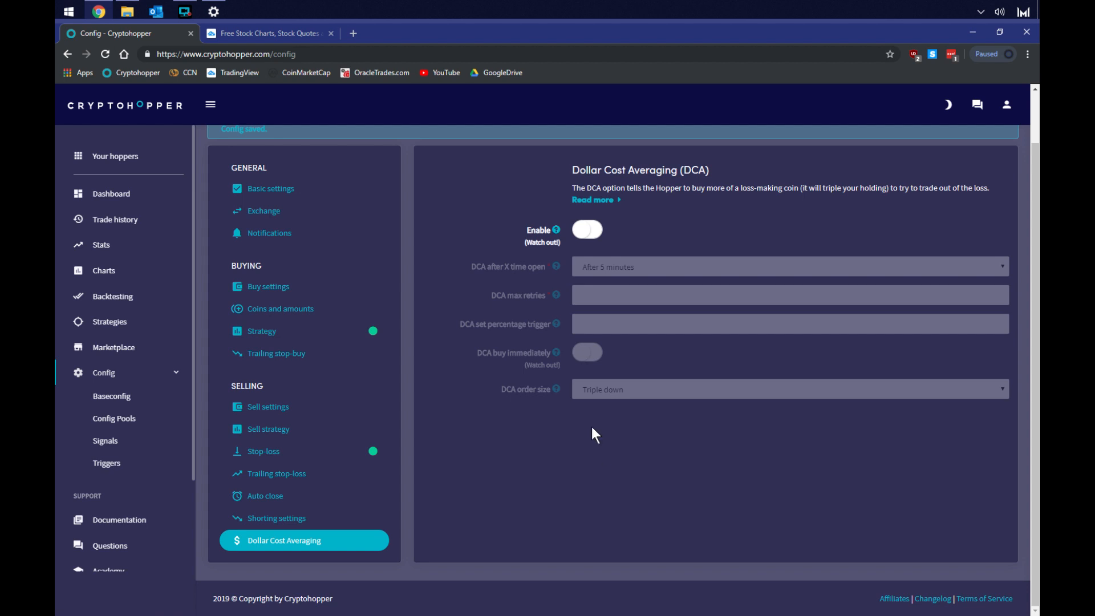
Enable Dollar Cost Averaging with a 5 percent trigger and Double down order size, then disable it
click(577, 231)
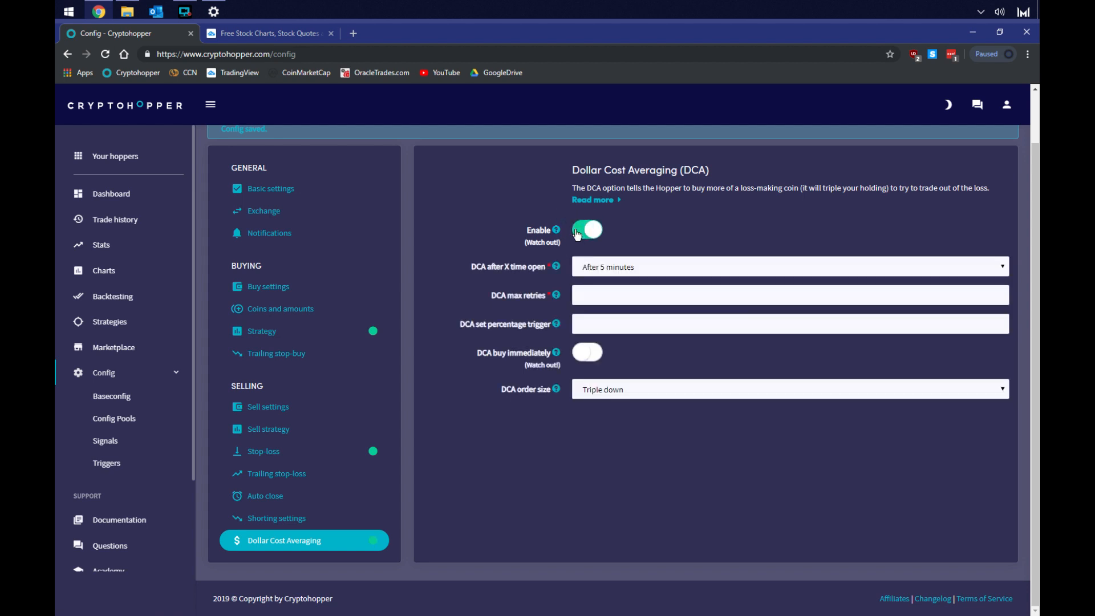
click(594, 322)
text(5)
click(615, 388)
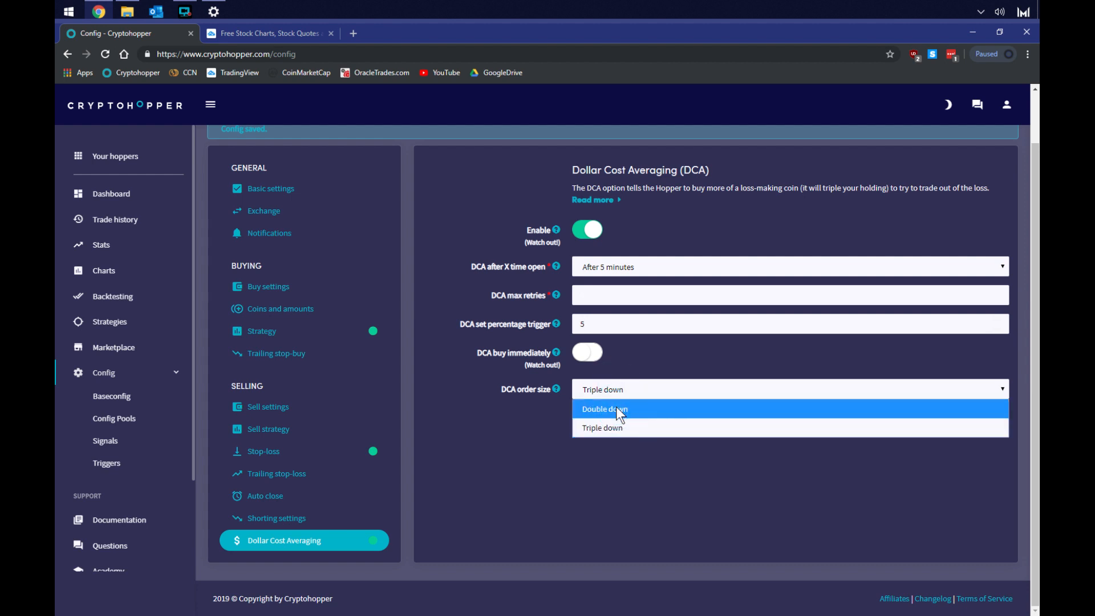
click(616, 409)
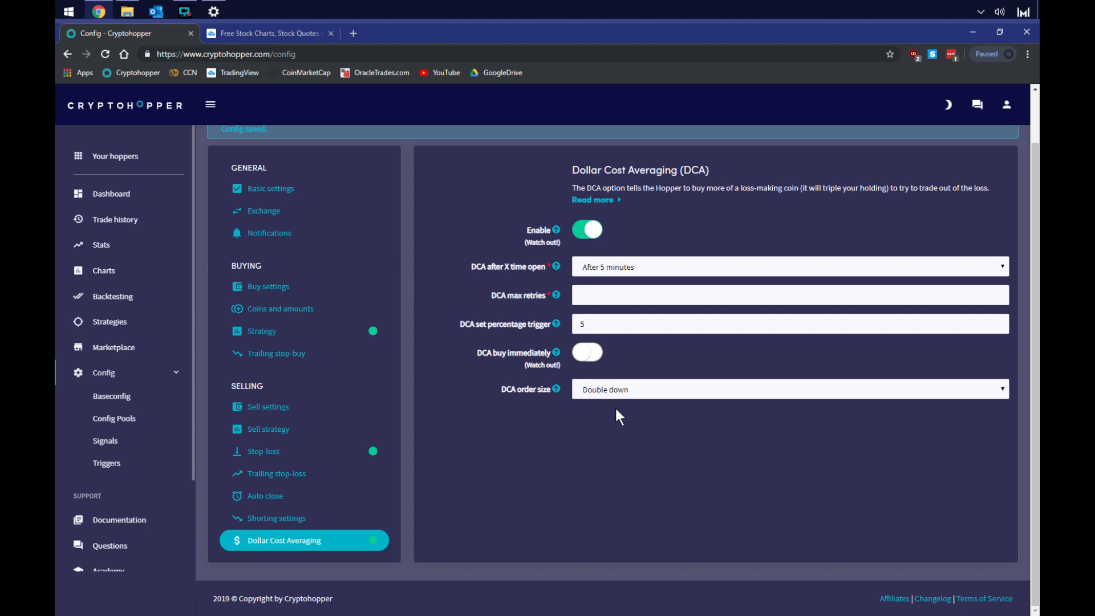
drag(591, 321, 561, 326)
click(589, 231)
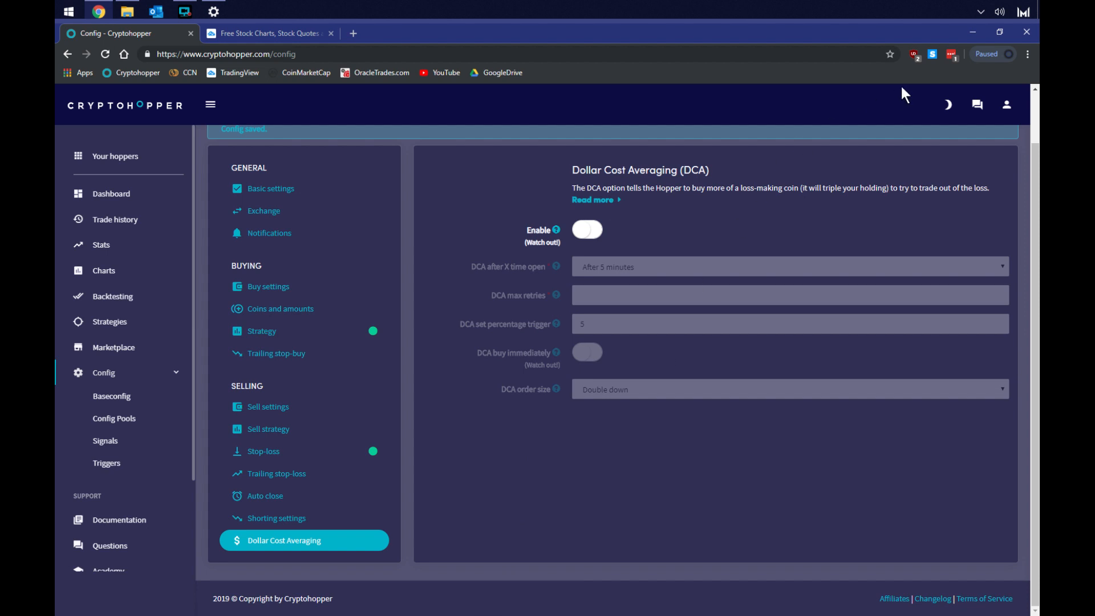
Save the configuration, confirming the stop-loss warning
scroll(759, 377, up, 1)
click(897, 143)
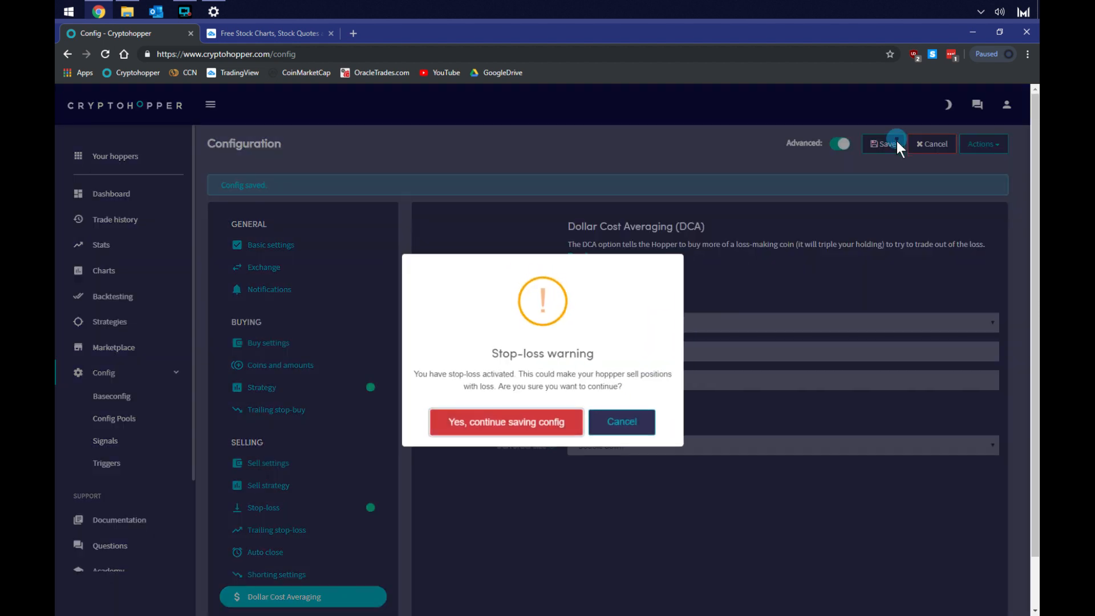
click(521, 432)
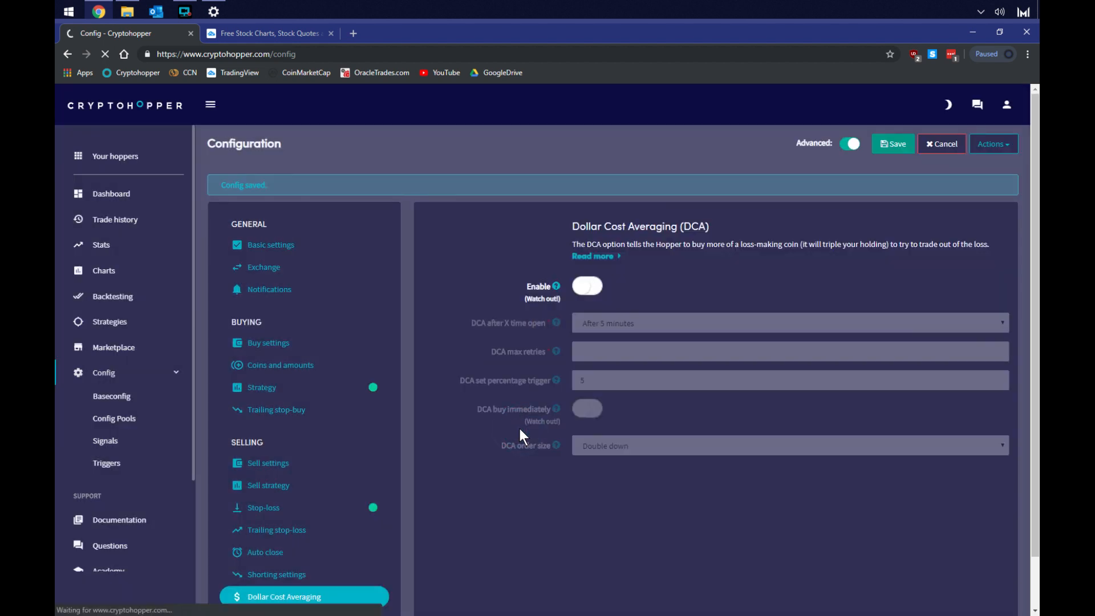